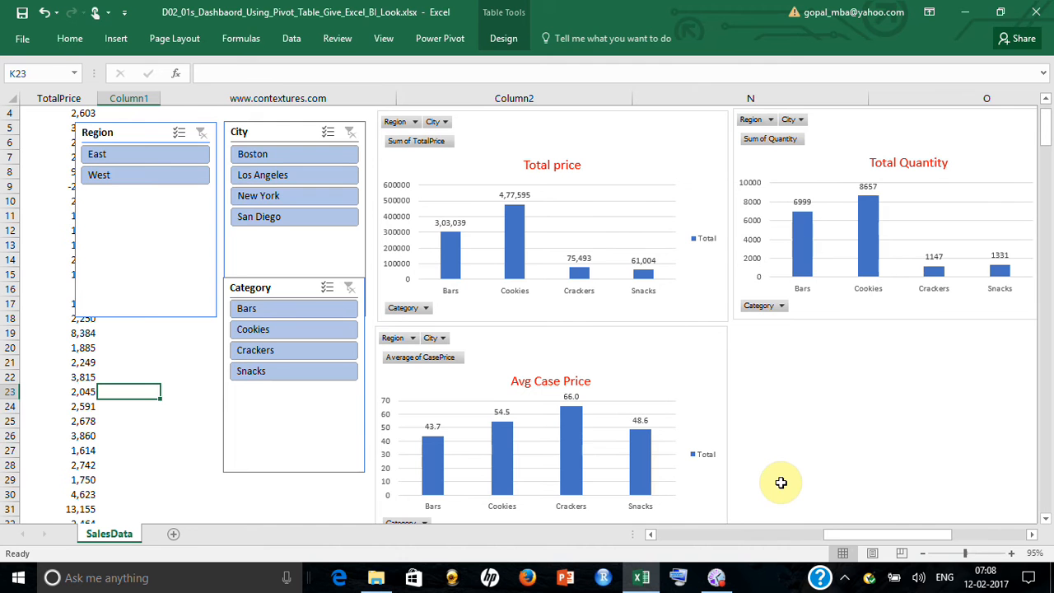
Copy the whole SalesData table including its headers, from OrderDate through TotalPrice down to row 302
{"action": "left_click_drag", "start_coordinate": [825, 530], "coordinate": [623, 564]}
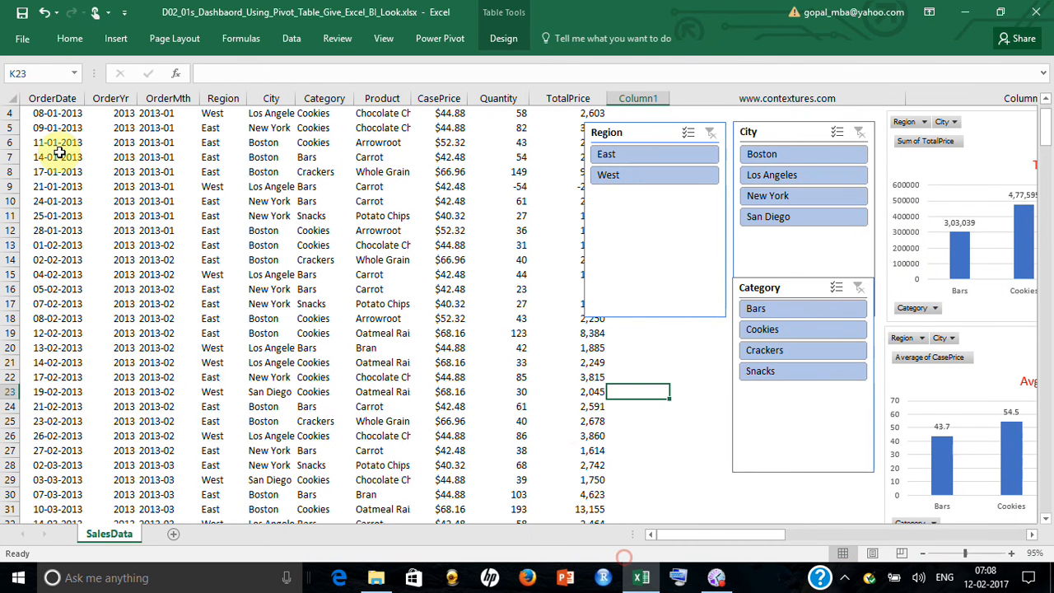
{"action": "left_click", "coordinate": [48, 112]}
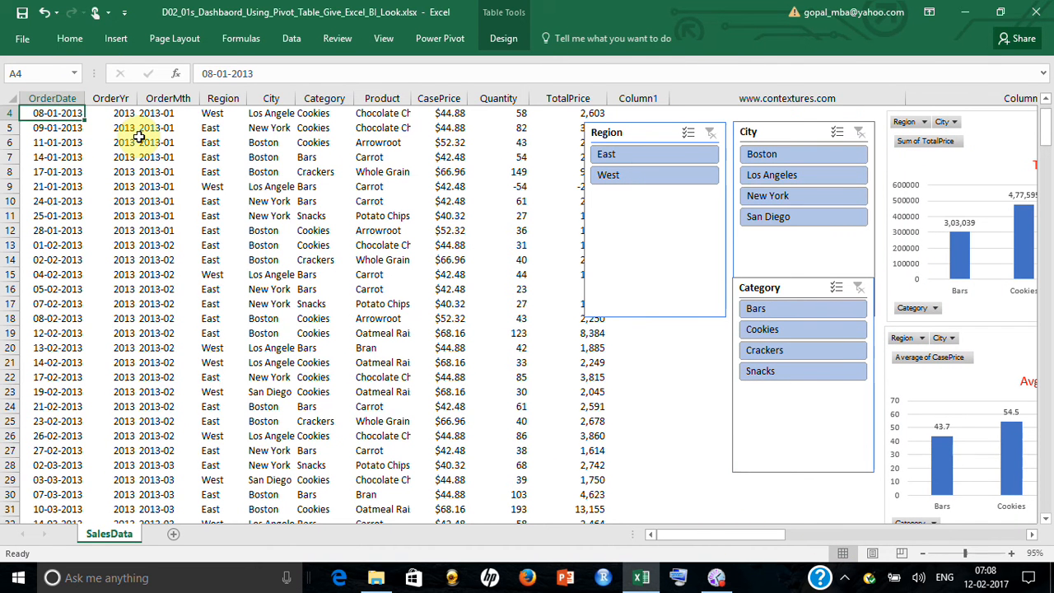
{"action": "key", "text": "shift+Right"}
{"action": "key", "text": "shift+Right"}
{"action": "key", "text": "shift+Right"}
{"action": "key", "text": "shift+Right"}
{"action": "key", "text": "shift+Right"}
{"action": "key", "text": "shift+Right"}
{"action": "key", "text": "shift+Right"}
{"action": "key", "text": "shift+Right"}
{"action": "key", "text": "shift+Right"}
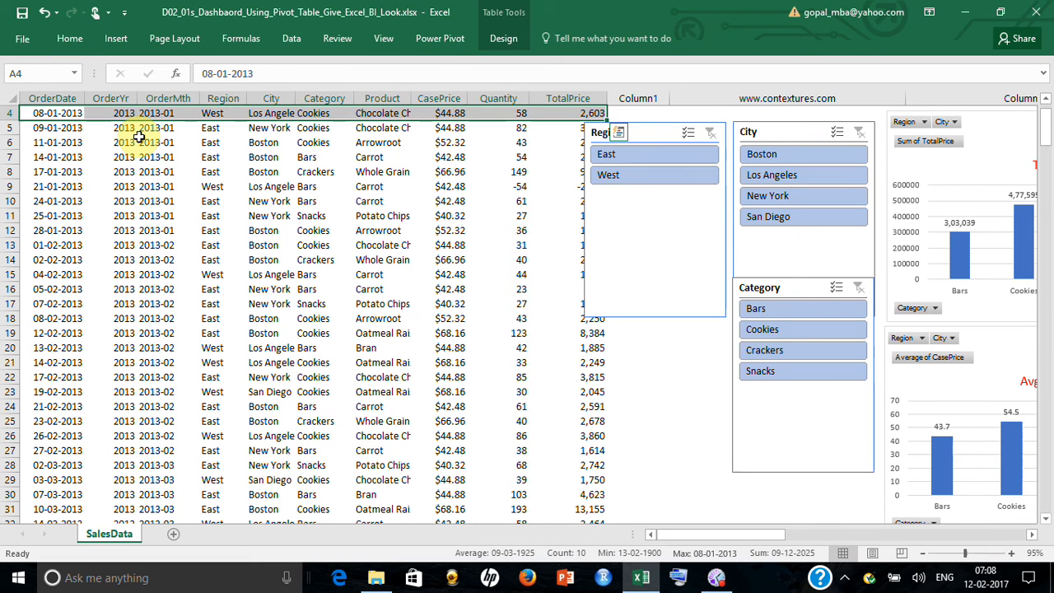
{"action": "key", "text": "Up"}
{"action": "key", "text": "Up"}
{"action": "key", "text": "Up"}
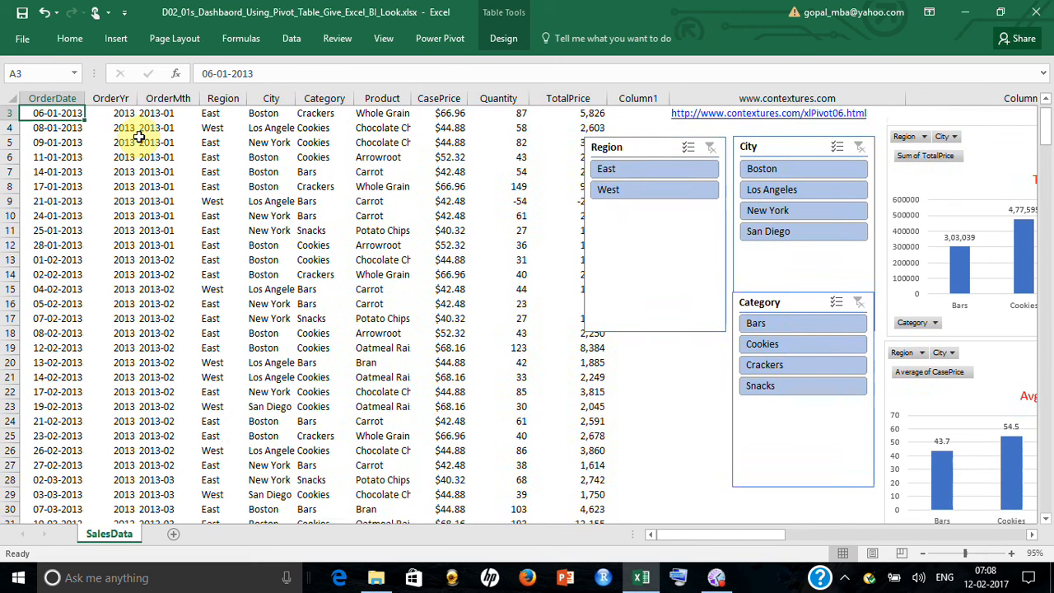
{"action": "key", "text": "shift+Right"}
{"action": "key", "text": "shift+Right"}
{"action": "key", "text": "shift+Right"}
{"action": "key", "text": "shift+Right"}
{"action": "key", "text": "shift+Right"}
{"action": "key", "text": "shift+Right"}
{"action": "key", "text": "shift+Right"}
{"action": "key", "text": "shift+Right"}
{"action": "key", "text": "shift+Right"}
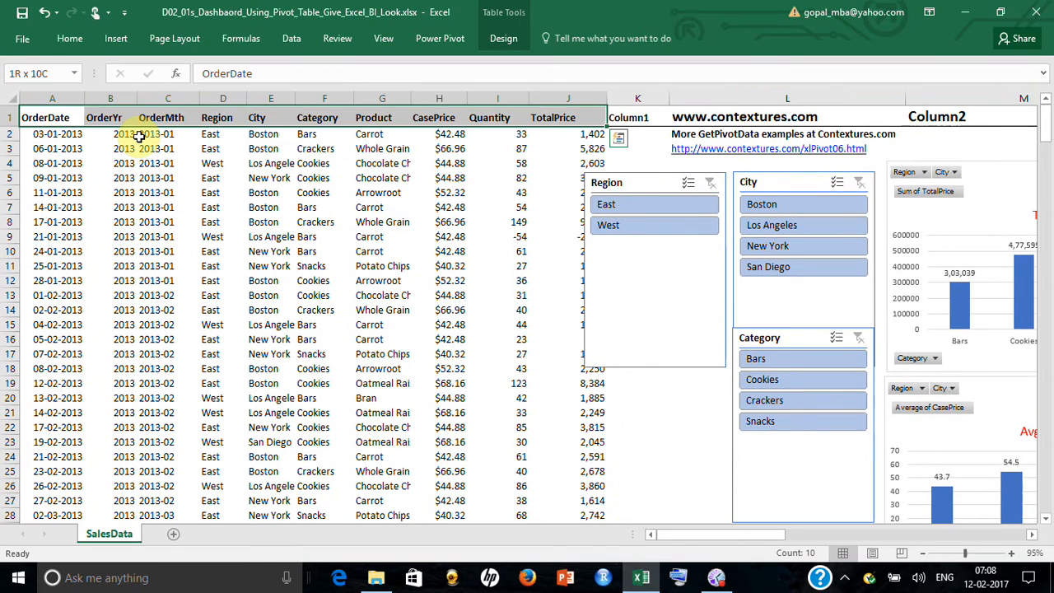
{"action": "key", "text": "ctrl+shift+Down"}
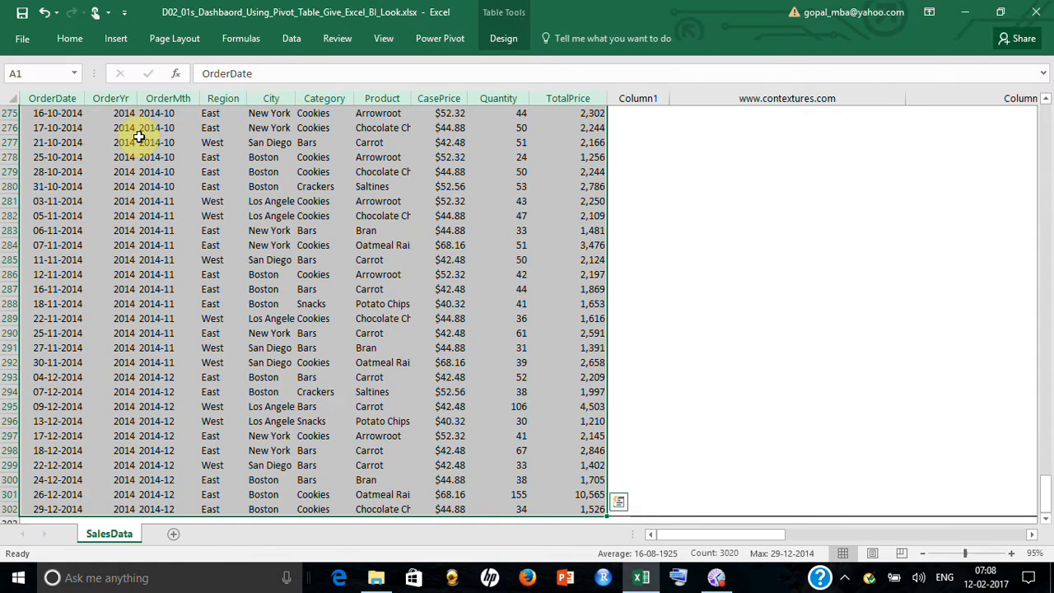
{"action": "key", "text": "ctrl+c"}
Create a new blank workbook
{"action": "left_click", "coordinate": [65, 40]}
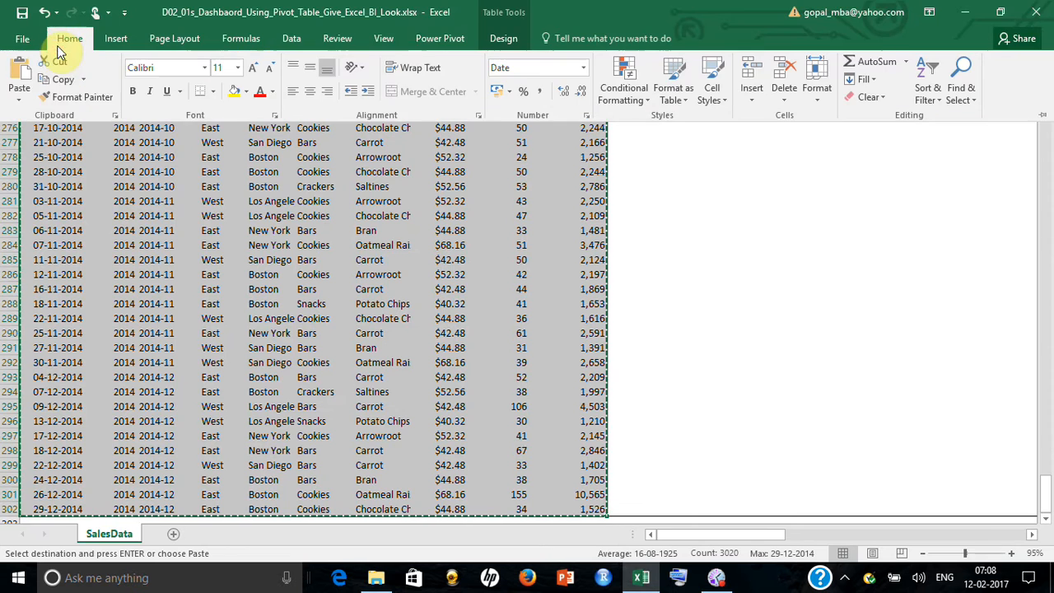
{"action": "left_click", "coordinate": [33, 41]}
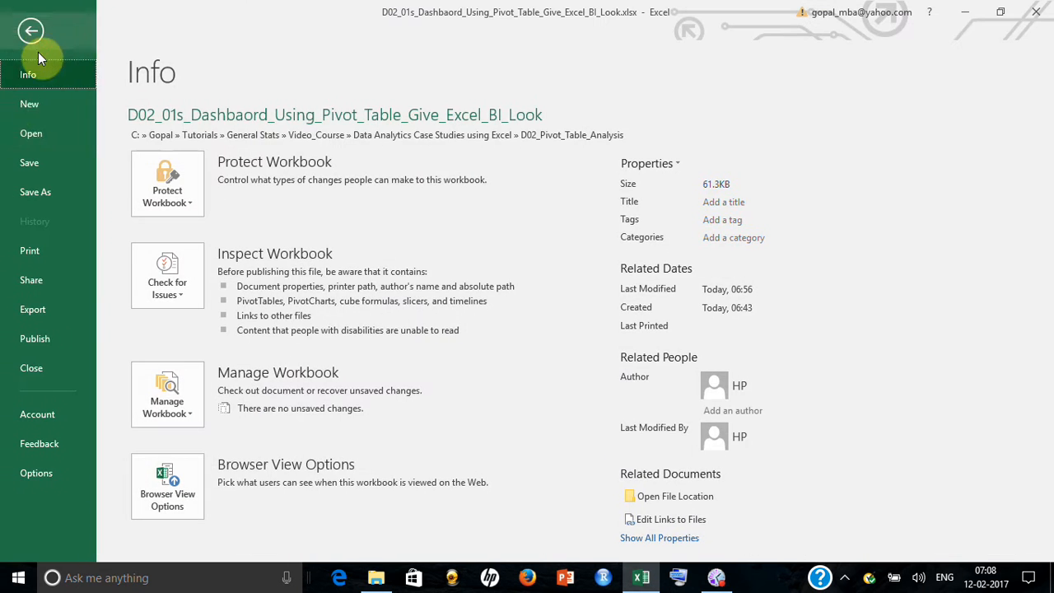
{"action": "left_click", "coordinate": [41, 105]}
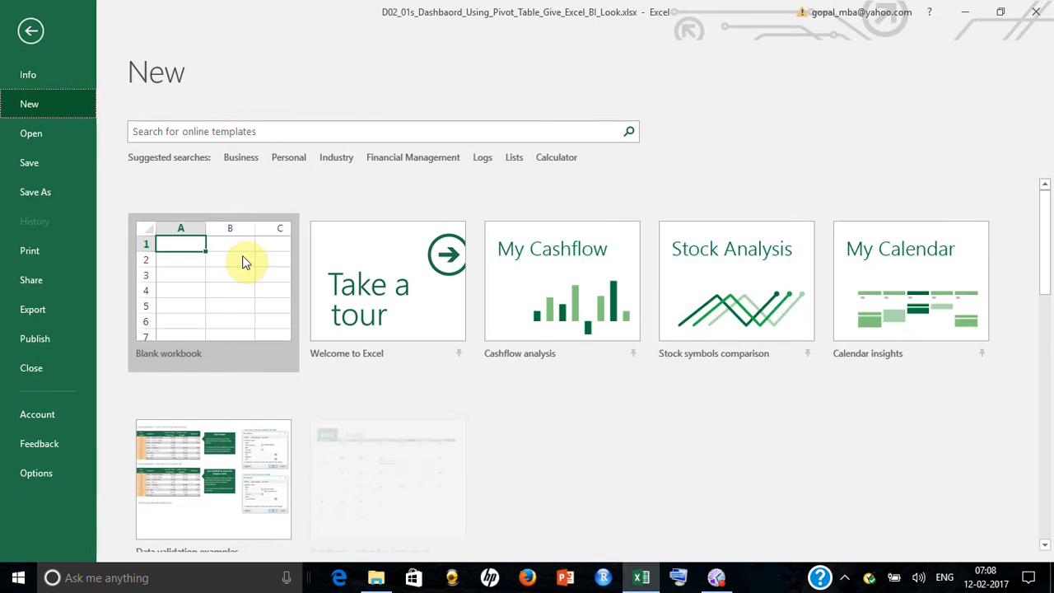
{"action": "left_click", "coordinate": [240, 257]}
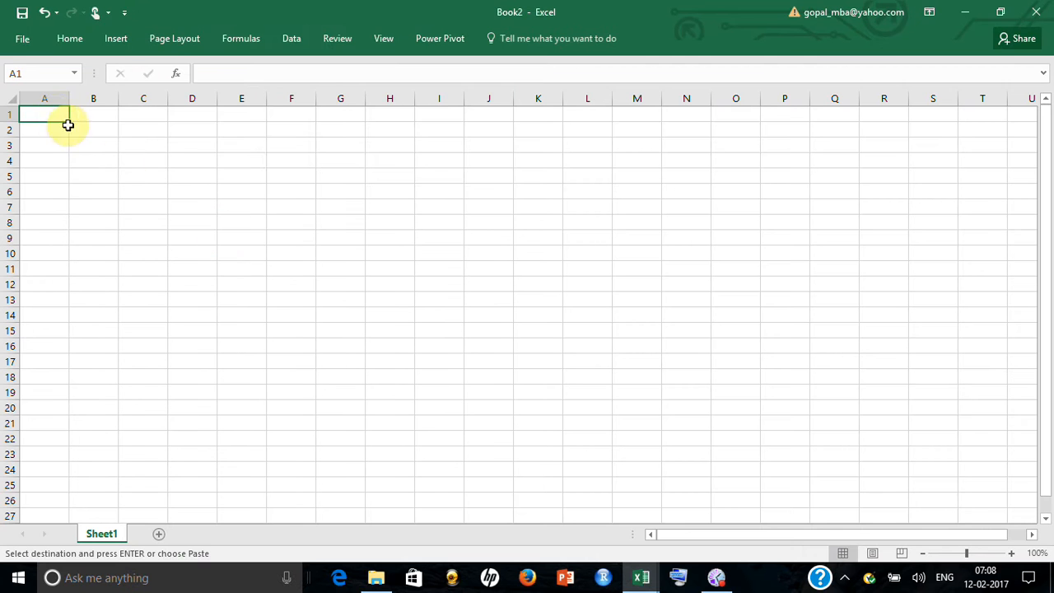
Paste the copied sales data into Sheet1 at cell A1 as values only
{"action": "right_click", "coordinate": [54, 114]}
{"action": "left_click", "coordinate": [110, 183]}
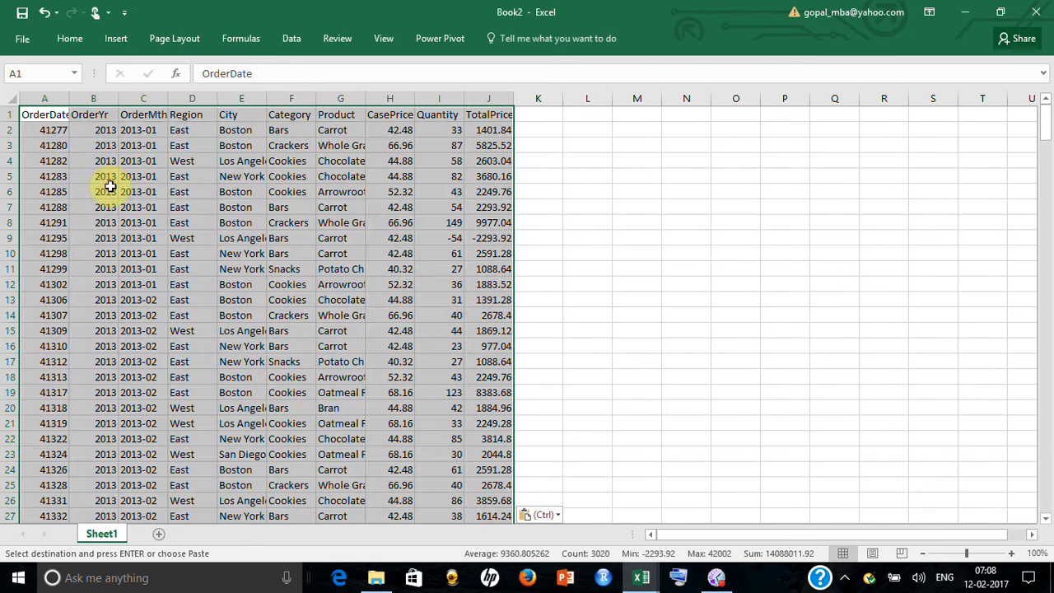
{"action": "left_click", "coordinate": [1010, 553]}
{"action": "left_click", "coordinate": [1010, 553]}
Apply the source formatting to the pasted data and fit the OrderDate column's width to its dates
{"action": "right_click", "coordinate": [52, 126]}
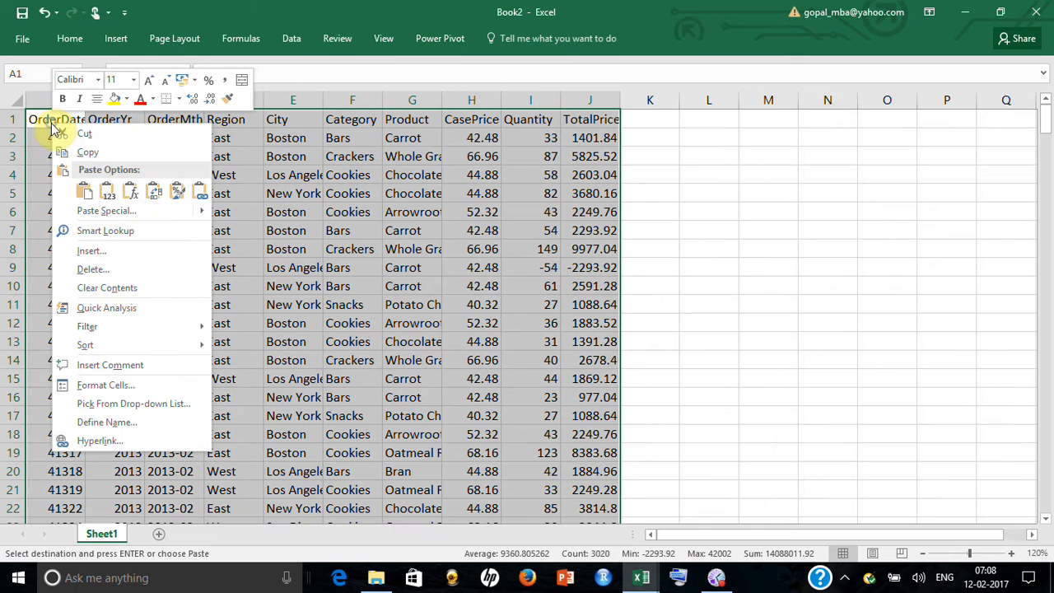
{"action": "left_click", "coordinate": [177, 191]}
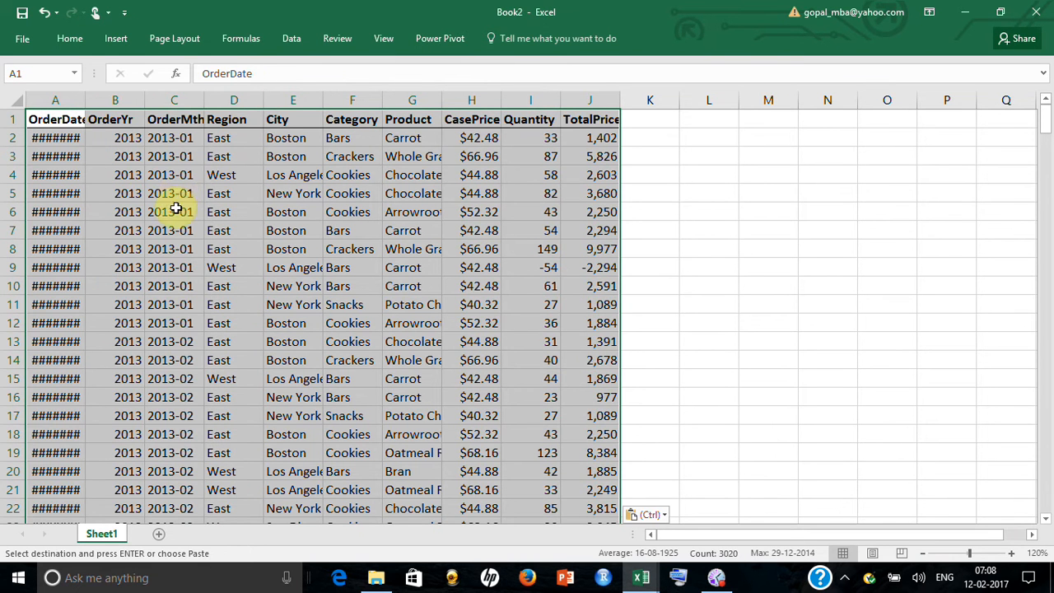
{"action": "double_click", "coordinate": [80, 92]}
{"action": "left_click", "coordinate": [212, 192]}
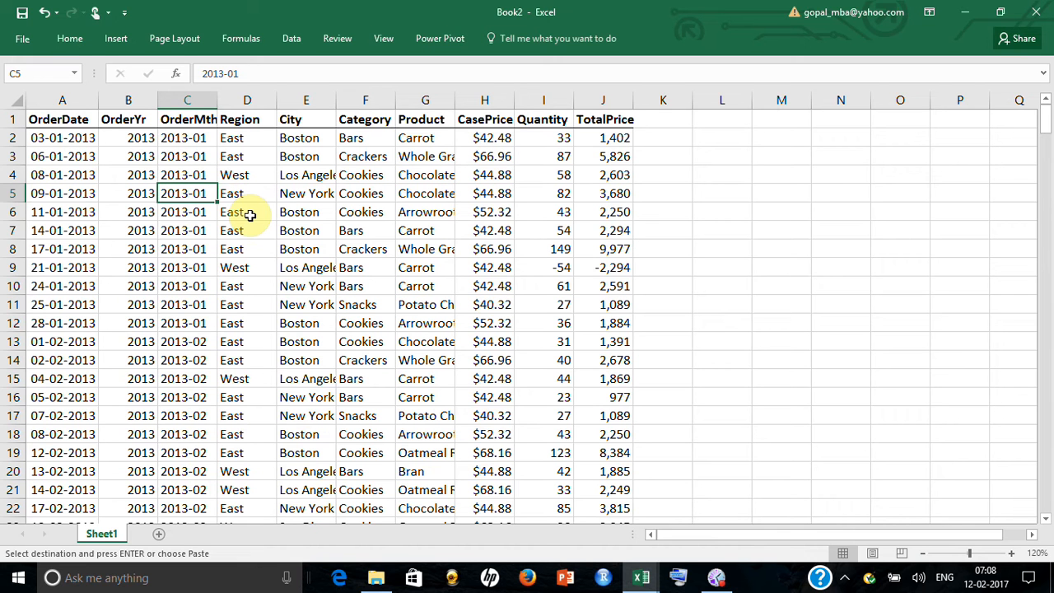
Insert a PivotChart with PivotTable from Sheet1 range A1:J302, placed on the existing worksheet at cell AB3
{"action": "left_click", "coordinate": [82, 122]}
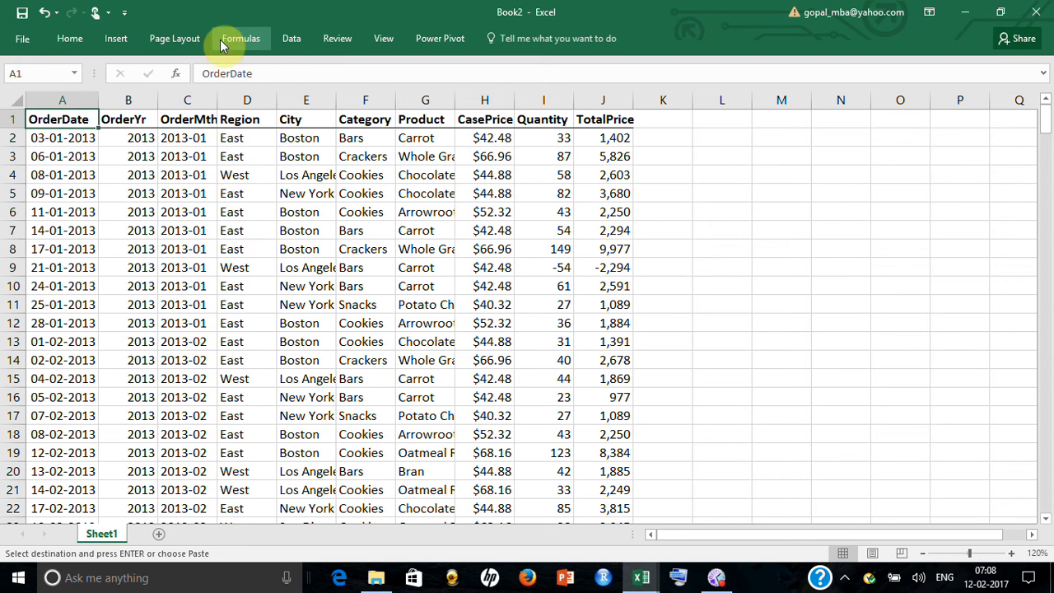
{"action": "left_click", "coordinate": [125, 39]}
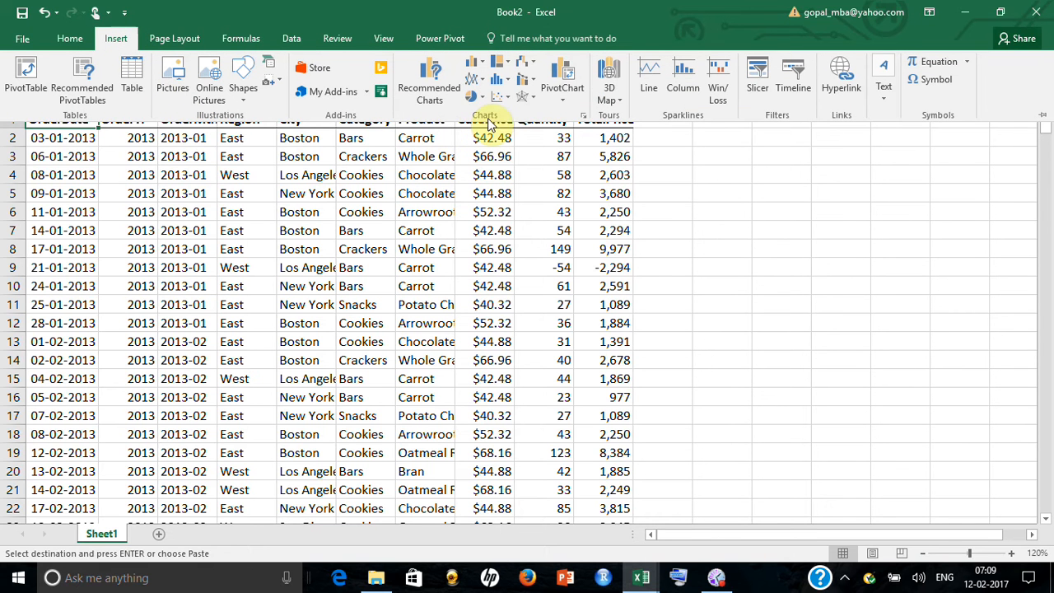
{"action": "left_click", "coordinate": [562, 94]}
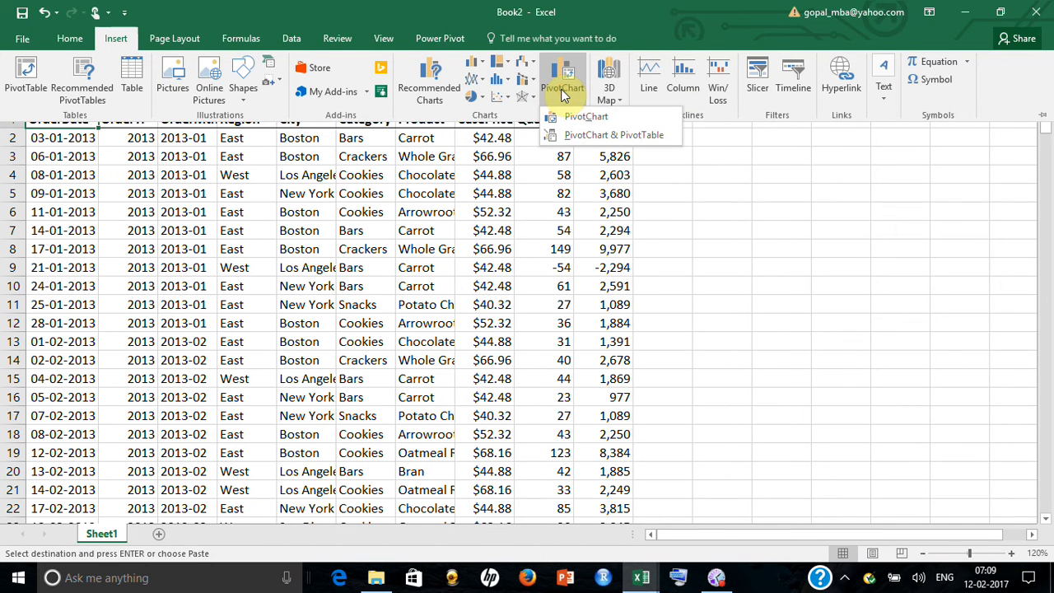
{"action": "left_click", "coordinate": [597, 144]}
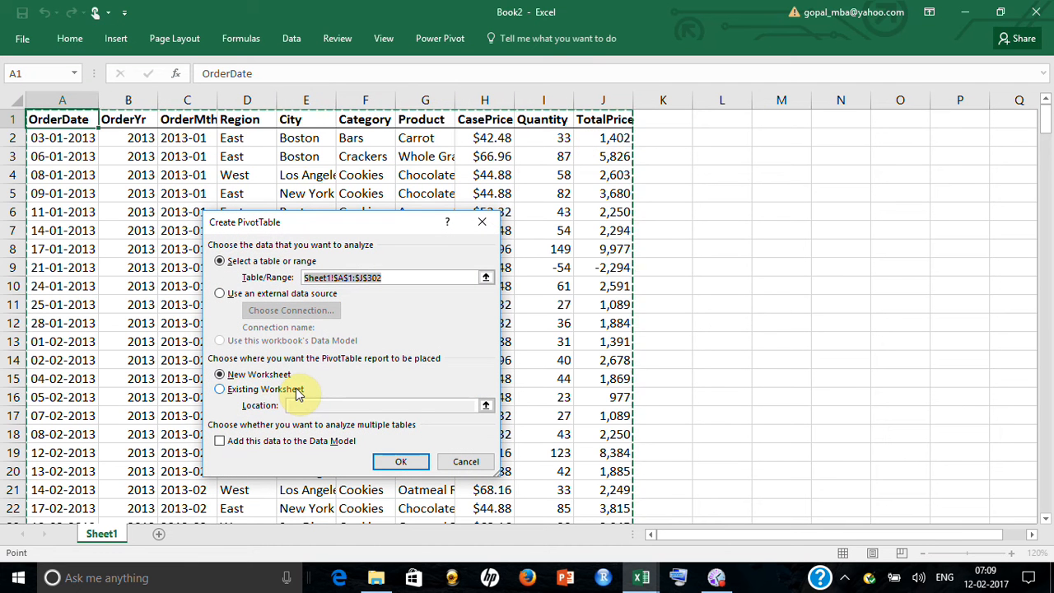
{"action": "left_click", "coordinate": [298, 391]}
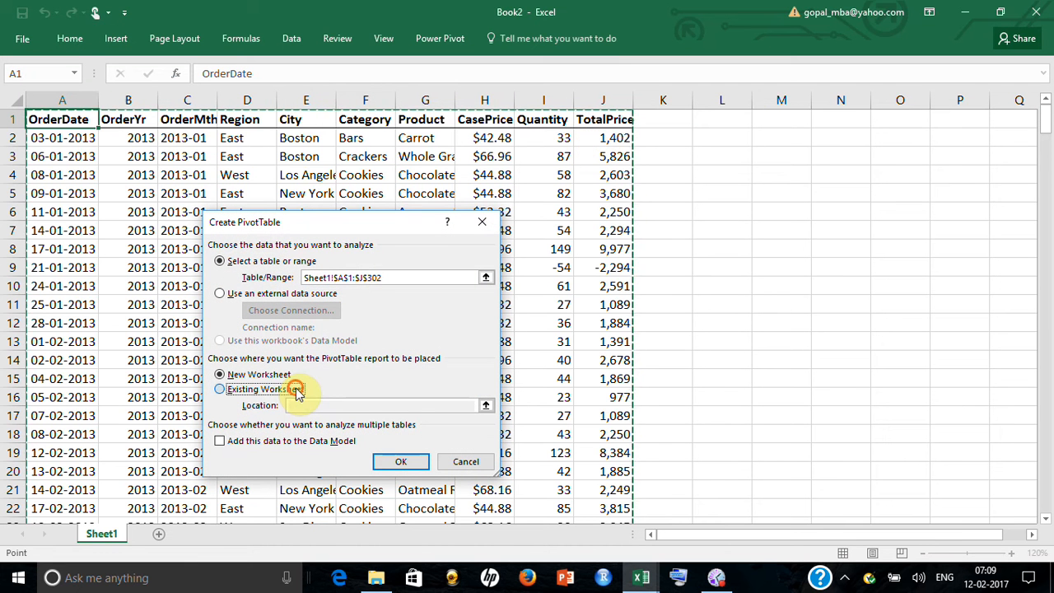
{"action": "left_click", "coordinate": [486, 407]}
{"action": "scroll", "coordinate": [771, 541], "scroll_direction": "right", "scroll_amount": 1}
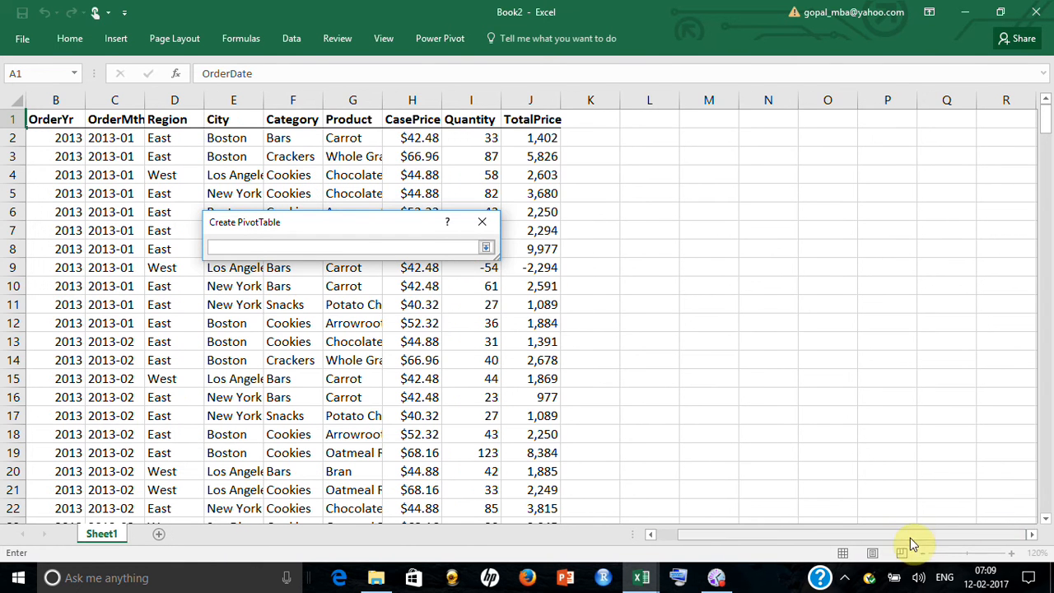
{"action": "left_click", "coordinate": [1031, 534]}
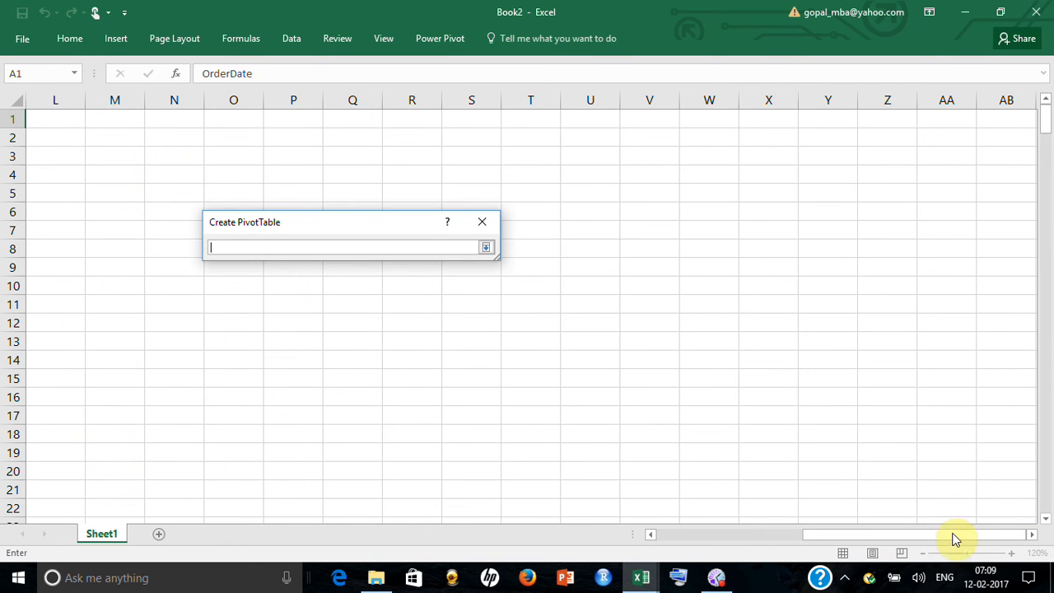
{"action": "left_click", "coordinate": [1029, 535]}
{"action": "left_click", "coordinate": [1030, 535]}
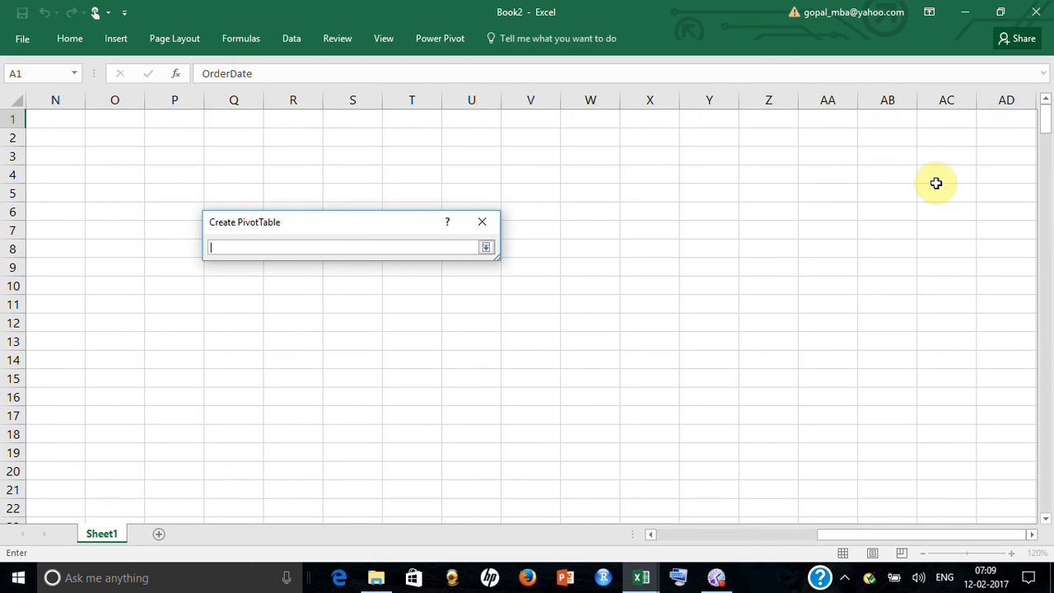
{"action": "left_click", "coordinate": [896, 152]}
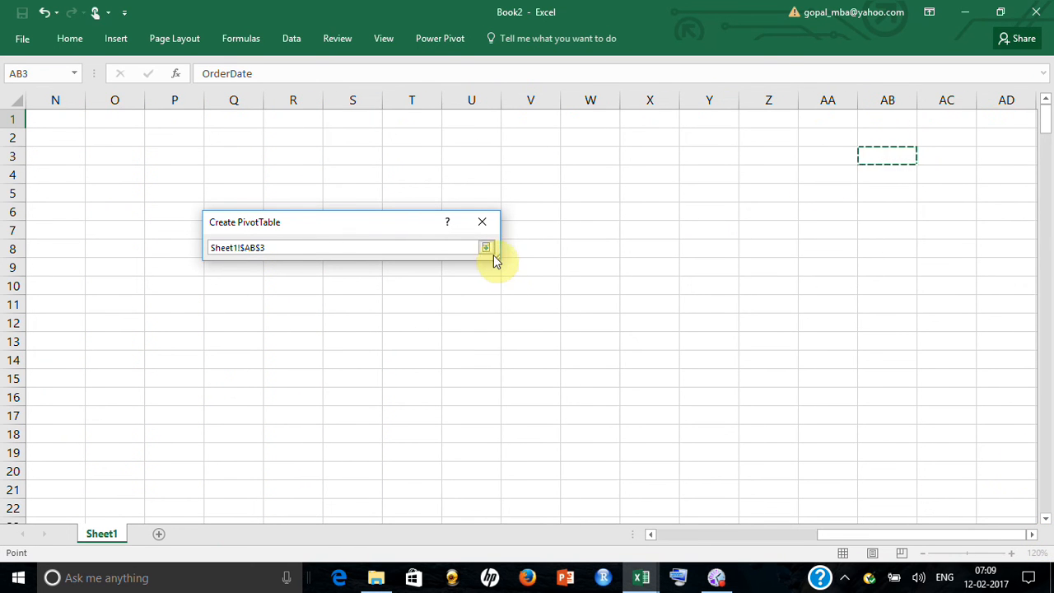
{"action": "left_click", "coordinate": [486, 248]}
{"action": "left_click", "coordinate": [404, 461]}
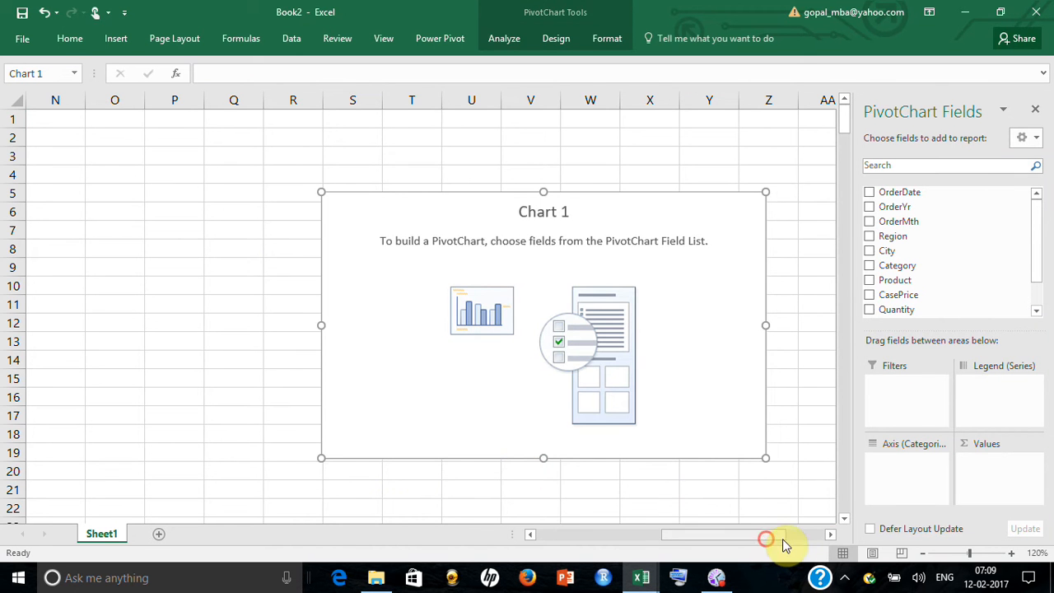
Add Region, City and Category as filters of the new pivot chart
{"action": "left_click_drag", "start_coordinate": [782, 539], "coordinate": [820, 538]}
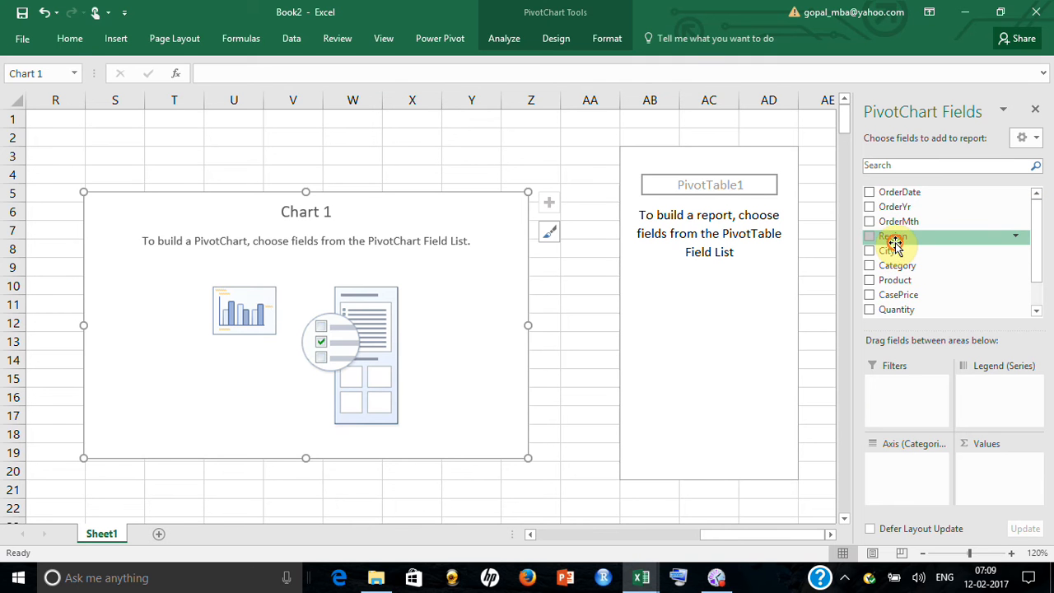
{"action": "left_click_drag", "start_coordinate": [892, 239], "coordinate": [889, 387]}
{"action": "left_click_drag", "start_coordinate": [895, 256], "coordinate": [912, 412]}
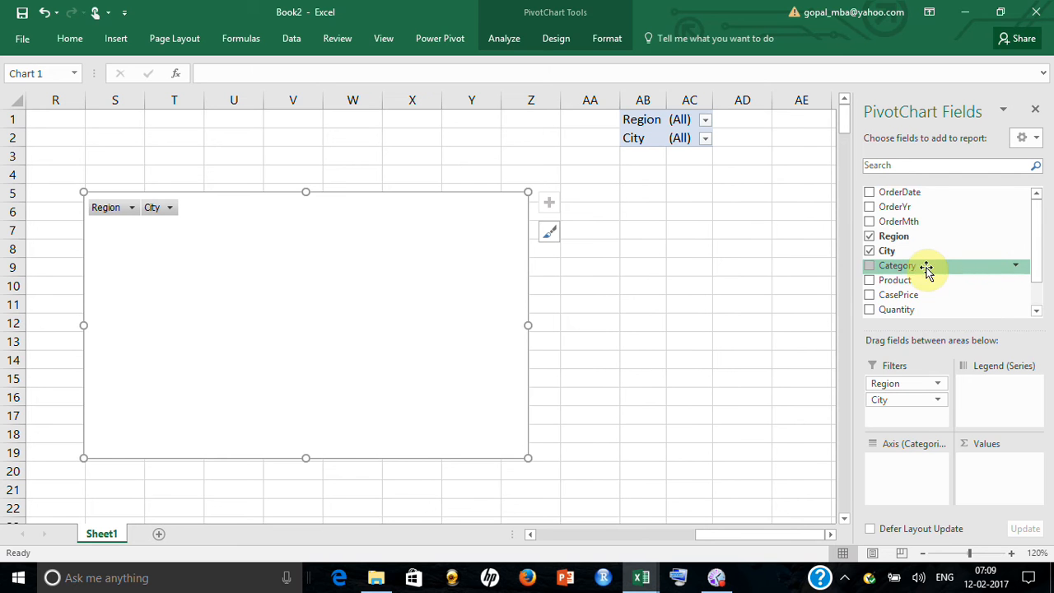
{"action": "left_click_drag", "start_coordinate": [904, 265], "coordinate": [917, 417]}
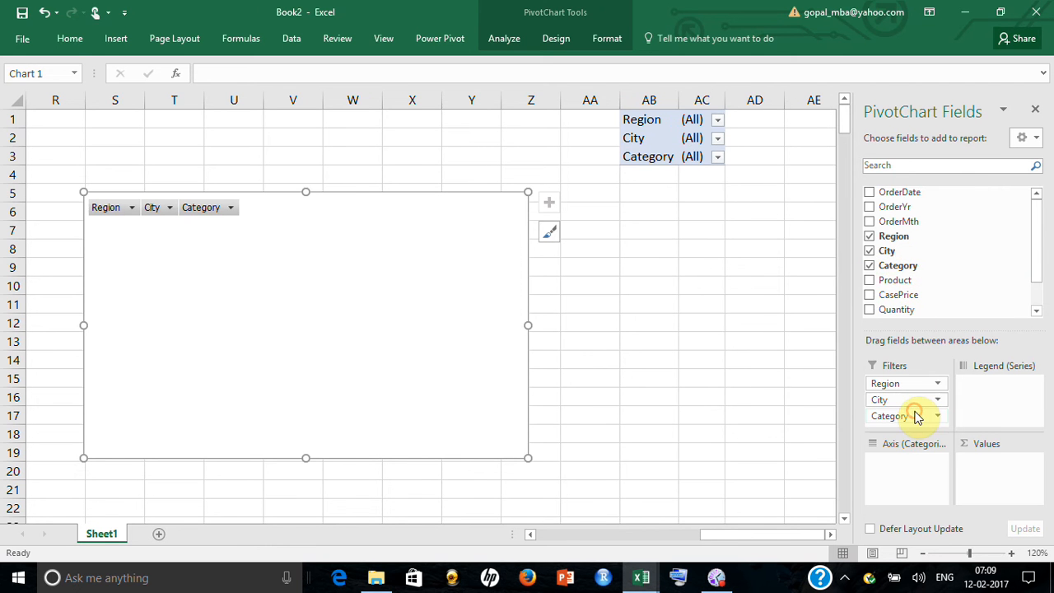
Put Product on the pivot chart's category axis and Quantity in its values as a sum
{"action": "left_click_drag", "start_coordinate": [895, 281], "coordinate": [920, 482]}
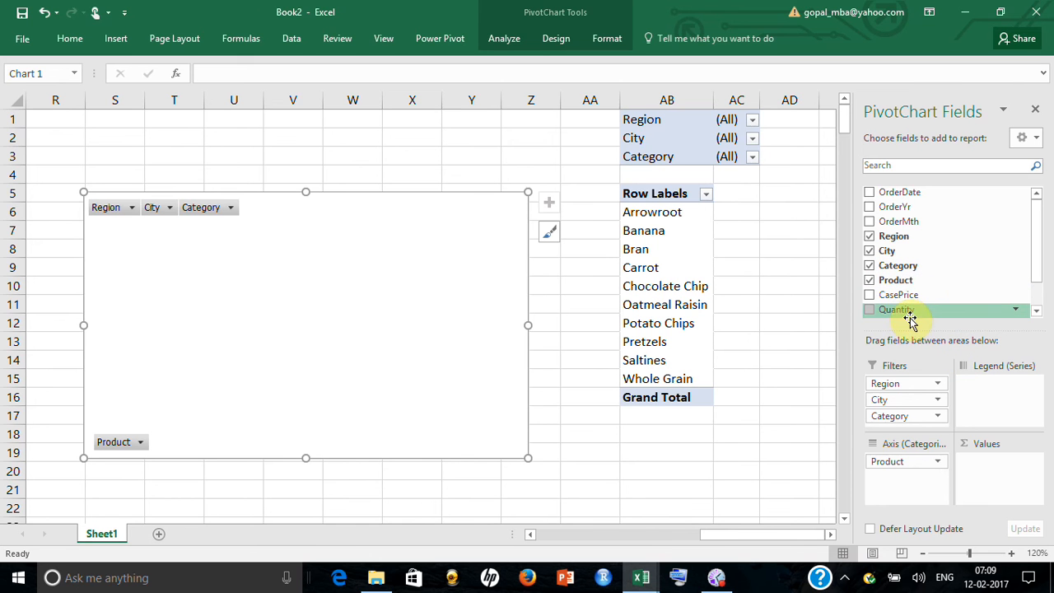
{"action": "left_click_drag", "start_coordinate": [904, 311], "coordinate": [983, 465]}
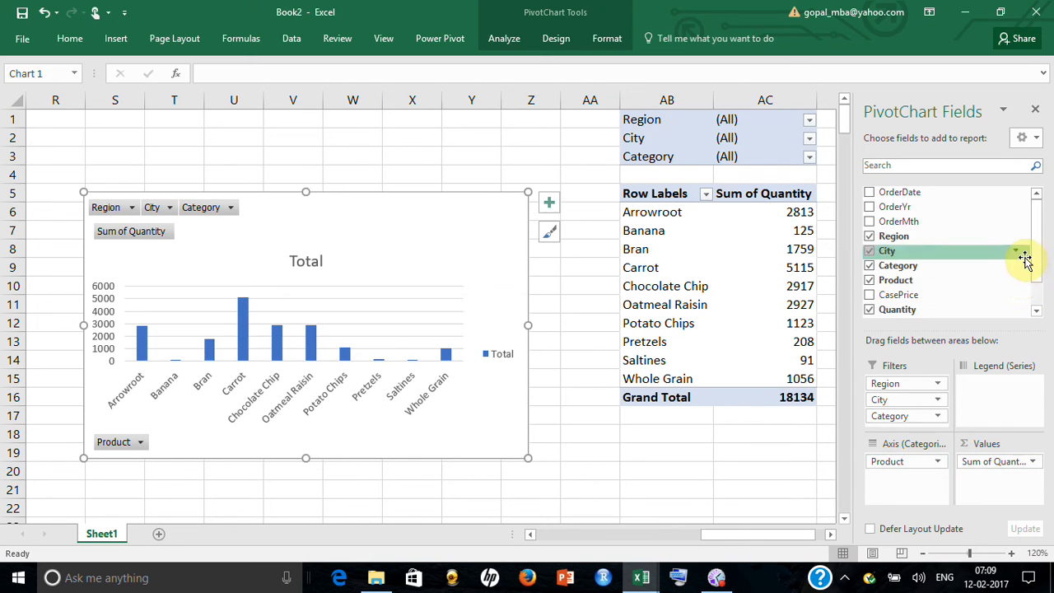
{"action": "mouse_move", "coordinate": [1036, 264]}
{"action": "left_mouse_down"}
{"action": "mouse_move", "coordinate": [1041, 296]}
{"action": "mouse_move", "coordinate": [1037, 254]}
{"action": "left_mouse_up"}
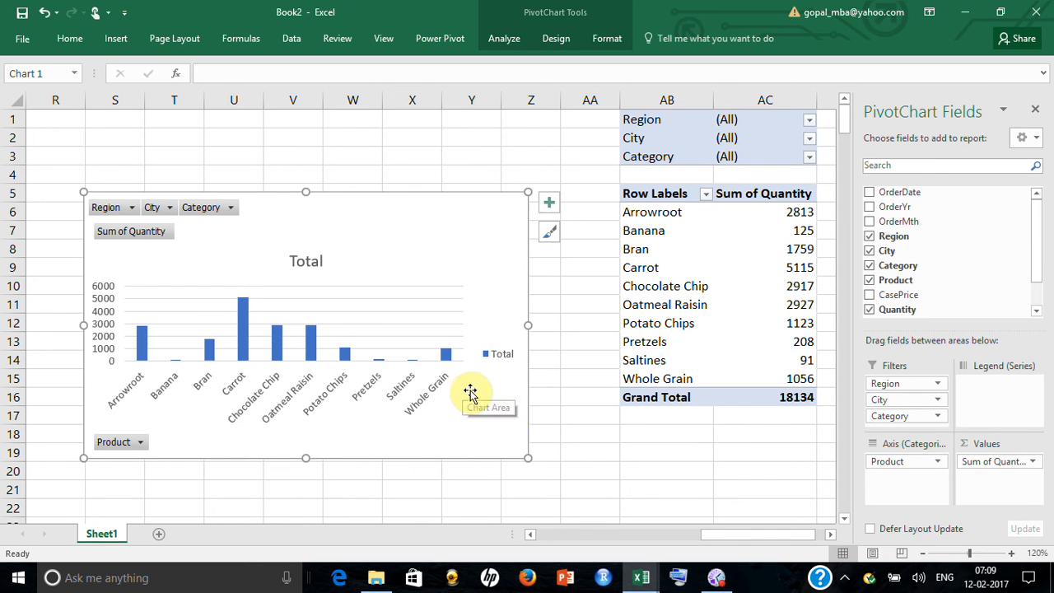
{"action": "left_click", "coordinate": [590, 473]}
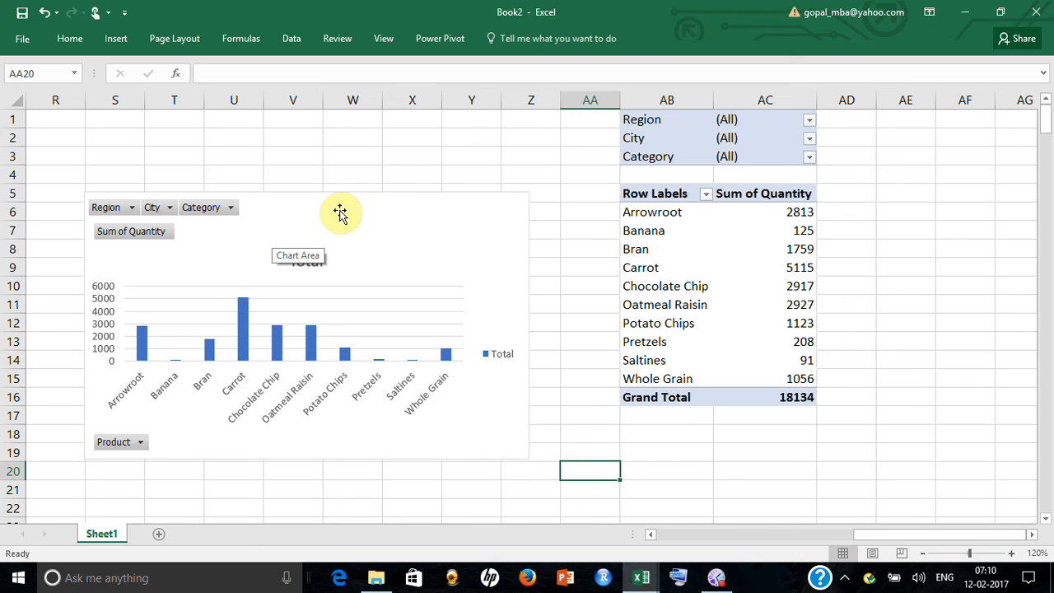
Insert slicers for Region, City and Category on the pivot table of quantities
{"action": "left_click", "coordinate": [675, 212]}
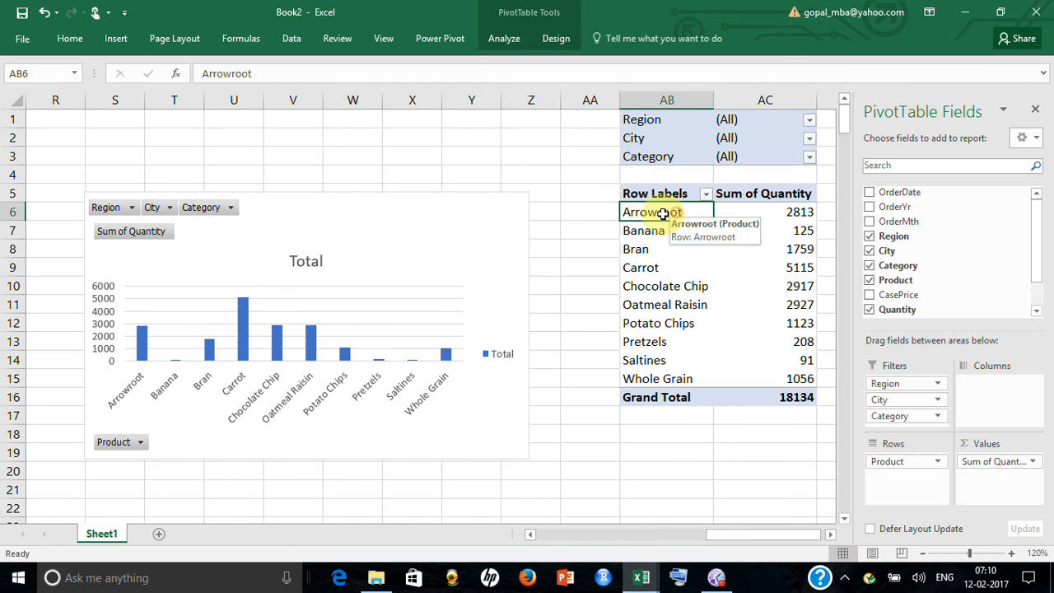
{"action": "left_click", "coordinate": [116, 40]}
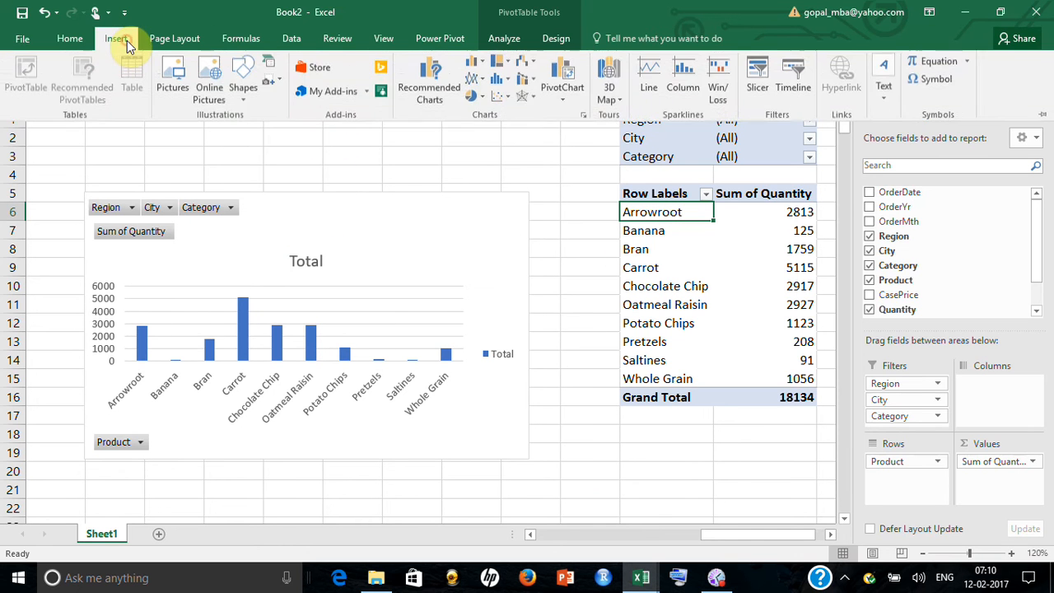
{"action": "left_click", "coordinate": [505, 39]}
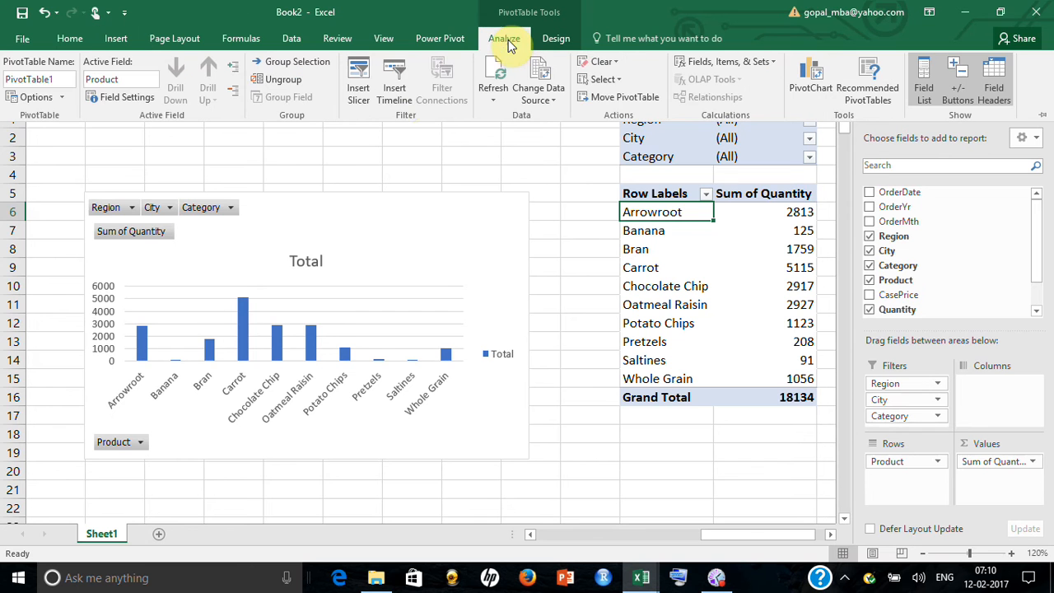
{"action": "left_click", "coordinate": [361, 87]}
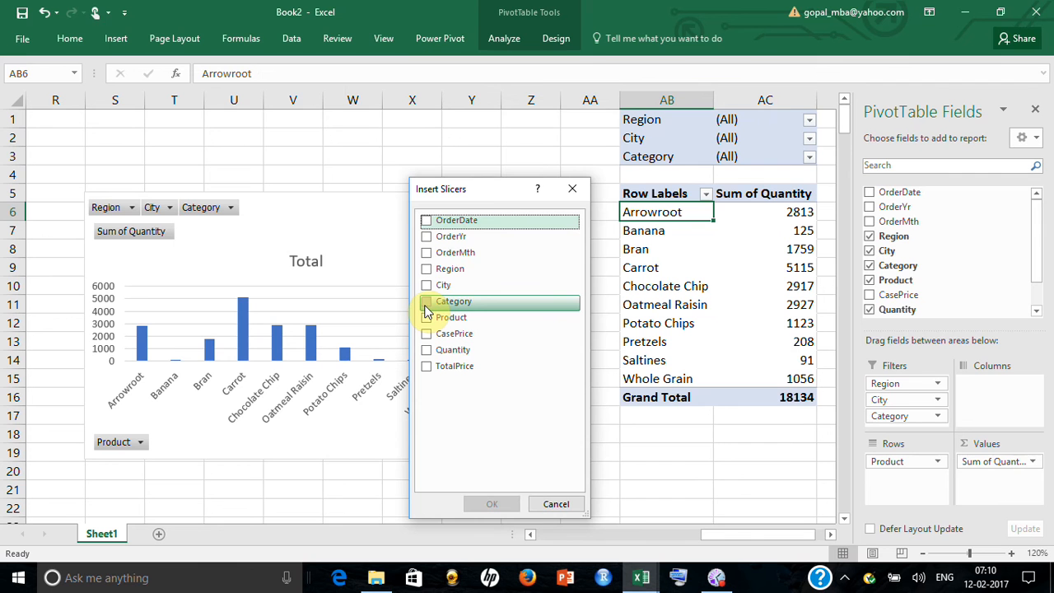
{"action": "left_click", "coordinate": [425, 269]}
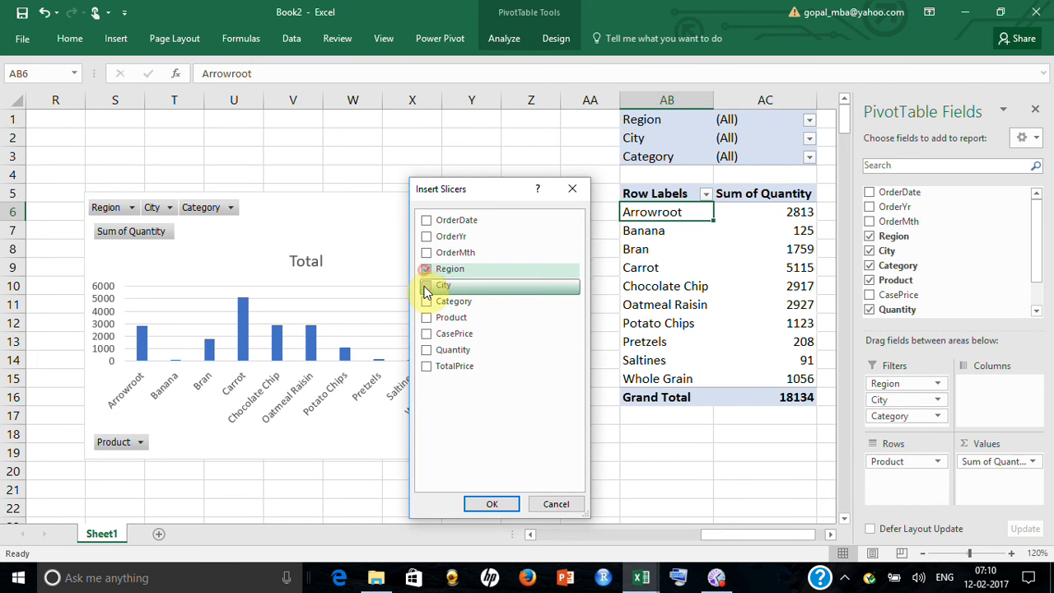
{"action": "left_click", "coordinate": [426, 286]}
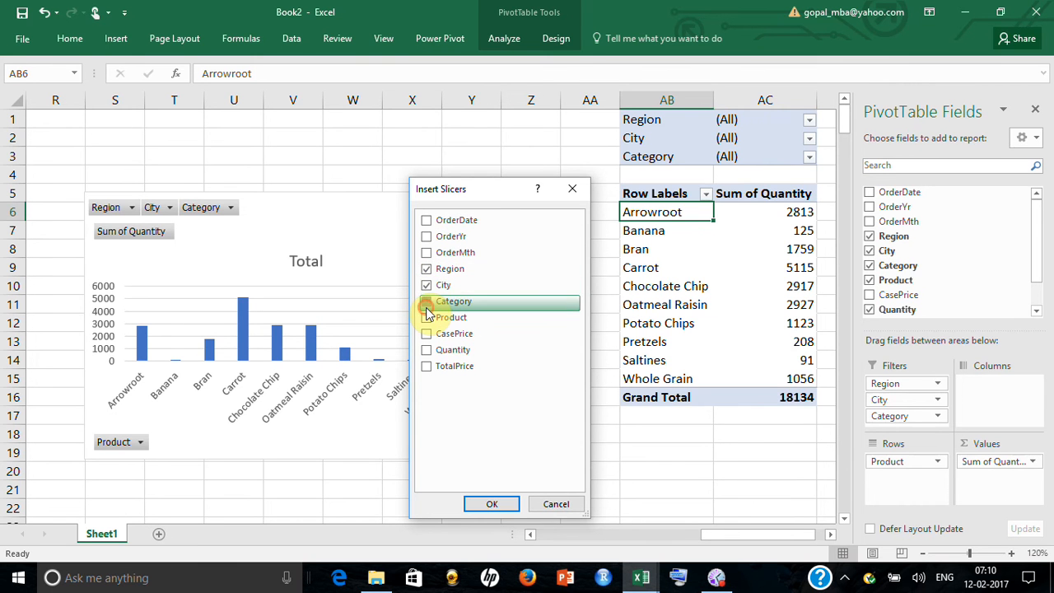
{"action": "left_click", "coordinate": [427, 311]}
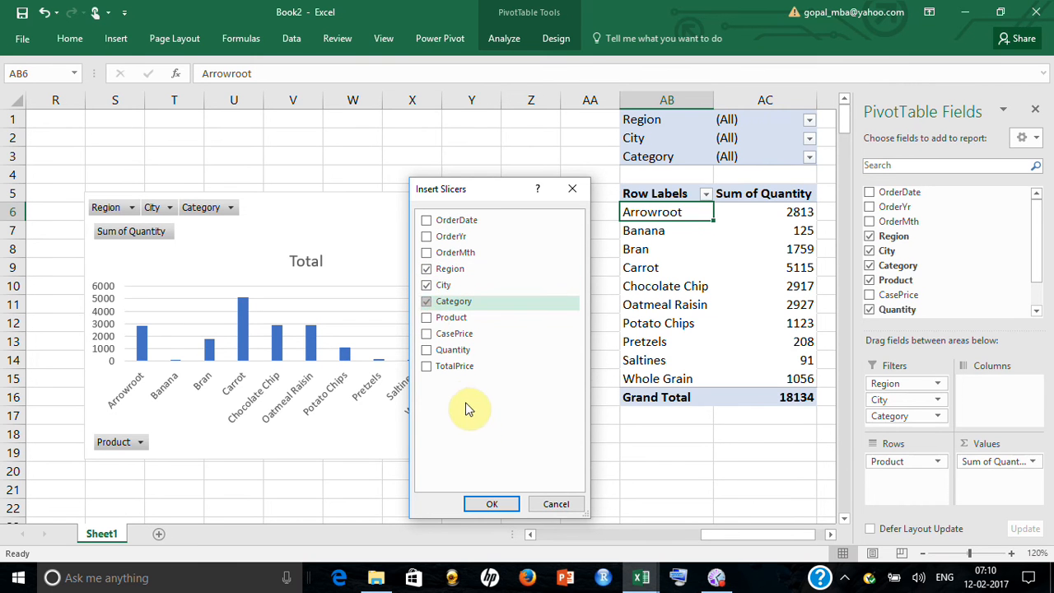
{"action": "left_click", "coordinate": [499, 502]}
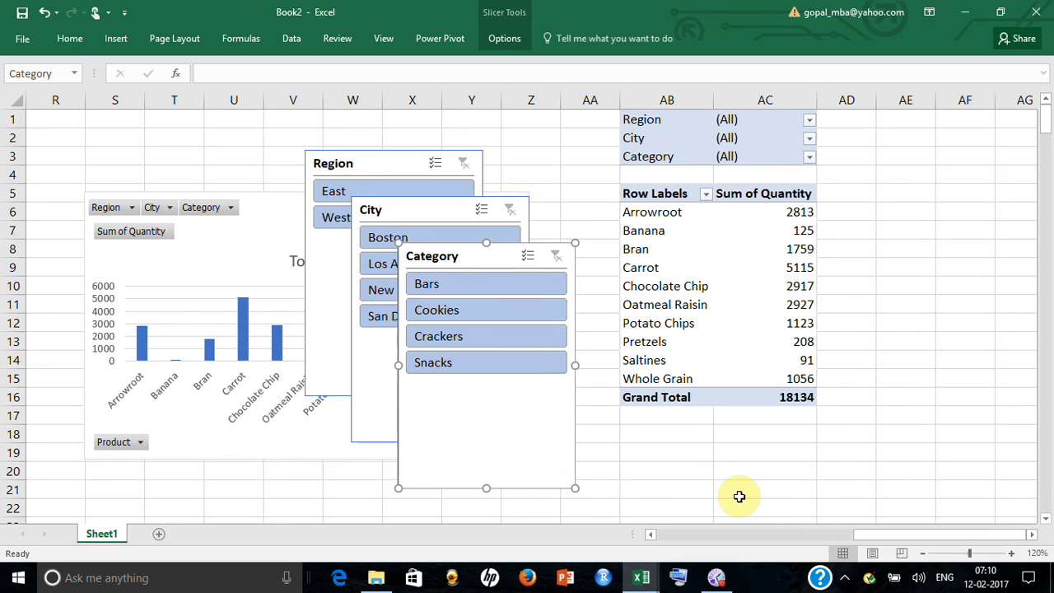
Arrange the Region and City slicers side by side from column K, the Category slicer below Region, and the chart beside City
{"action": "left_click_drag", "start_coordinate": [873, 535], "coordinate": [786, 555]}
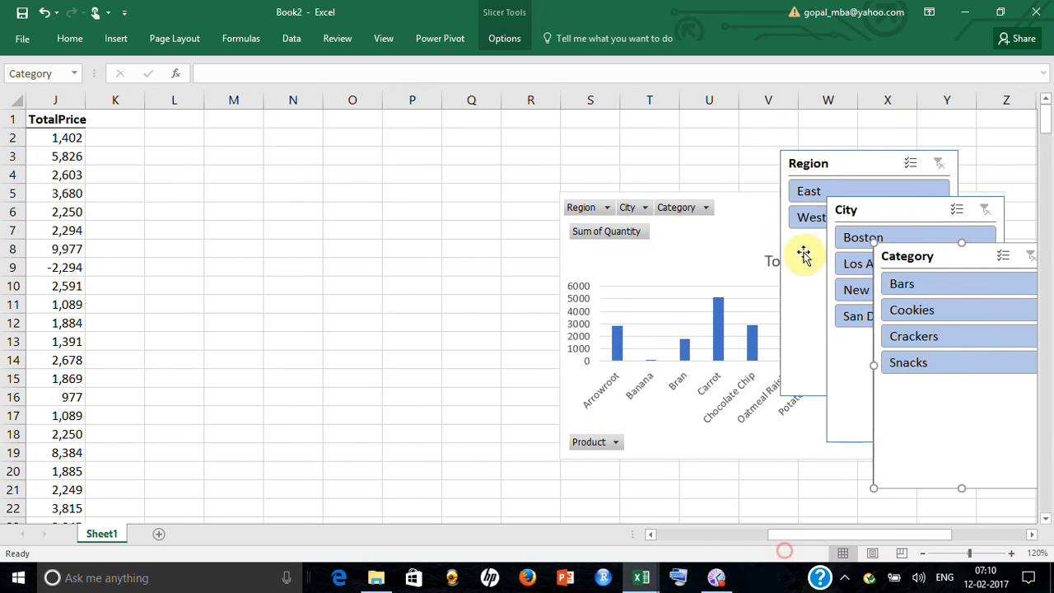
{"action": "left_click_drag", "start_coordinate": [835, 161], "coordinate": [167, 131]}
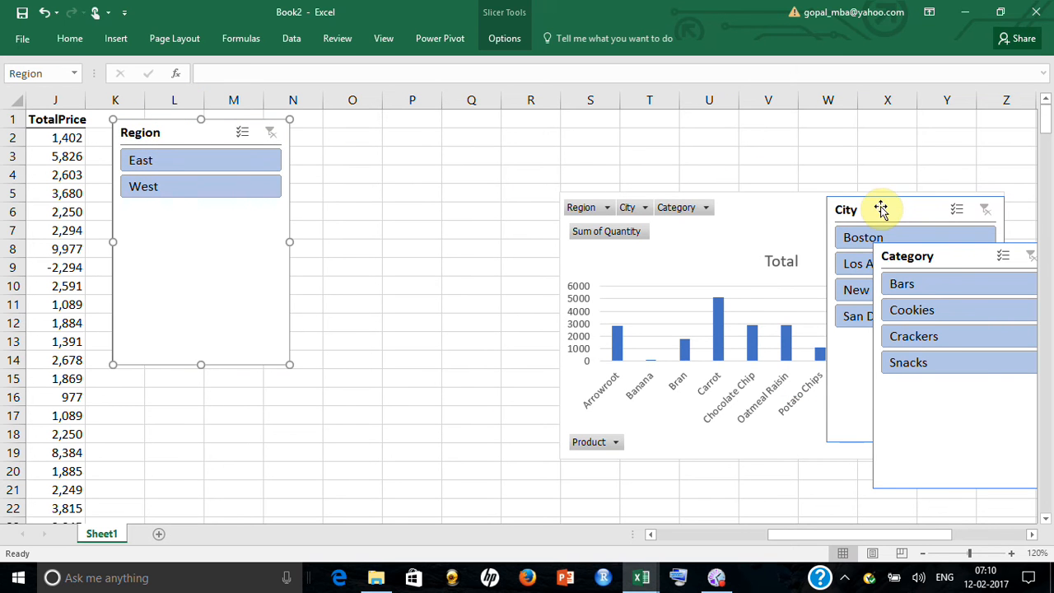
{"action": "left_click_drag", "start_coordinate": [881, 206], "coordinate": [362, 122]}
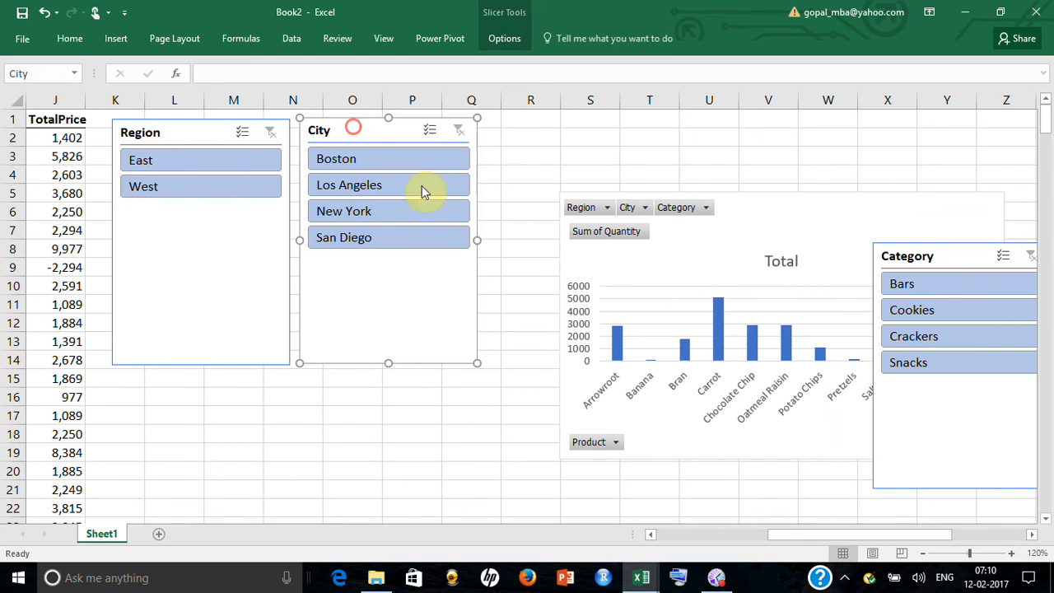
{"action": "left_click_drag", "start_coordinate": [966, 256], "coordinate": [206, 189]}
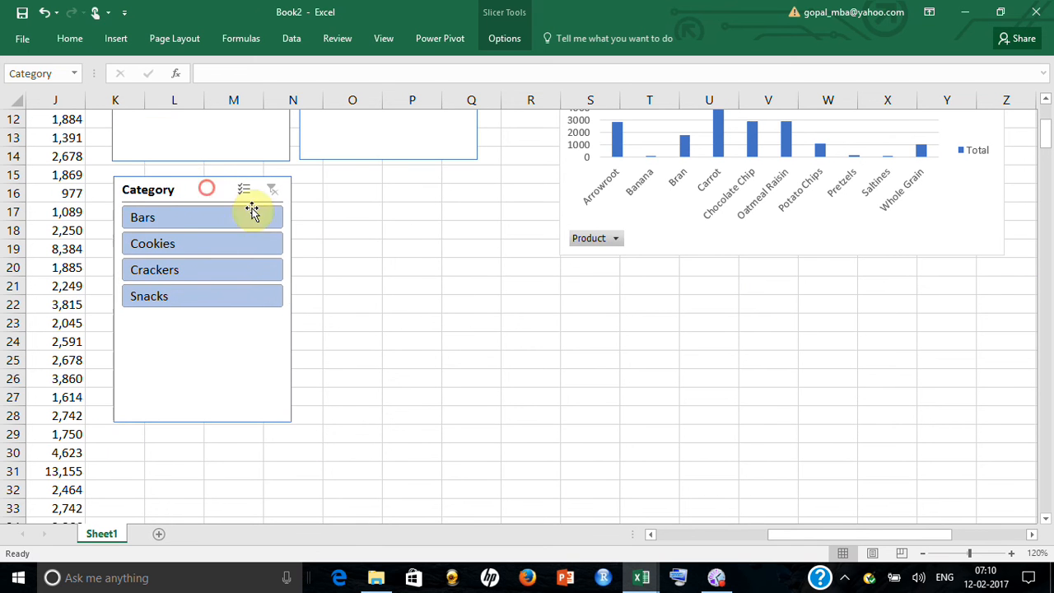
{"action": "left_click", "coordinate": [463, 377]}
{"action": "scroll", "coordinate": [473, 385], "scroll_direction": "up", "scroll_amount": 4}
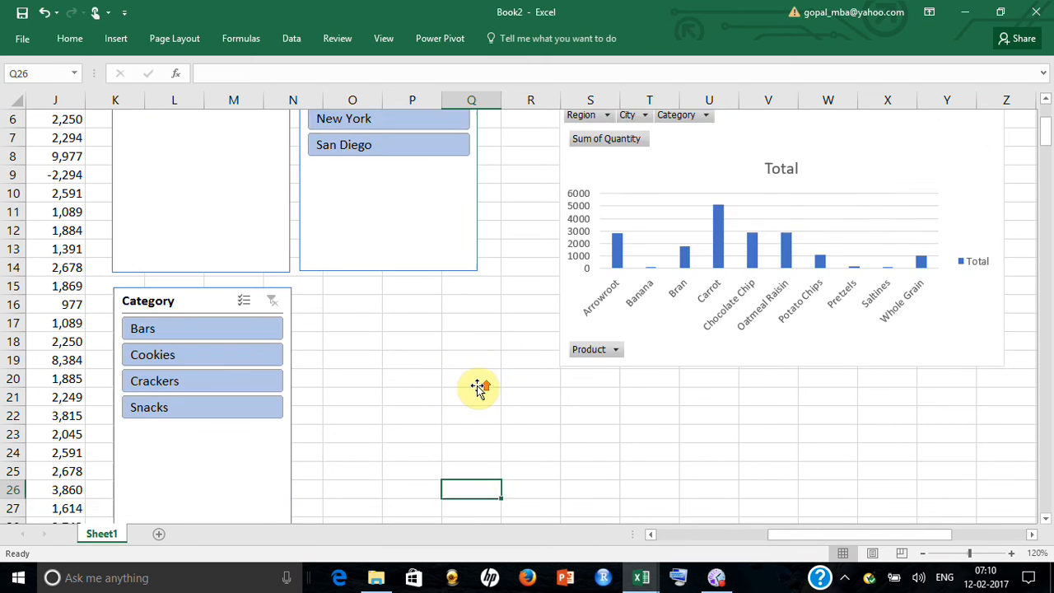
{"action": "left_click_drag", "start_coordinate": [788, 209], "coordinate": [715, 123]}
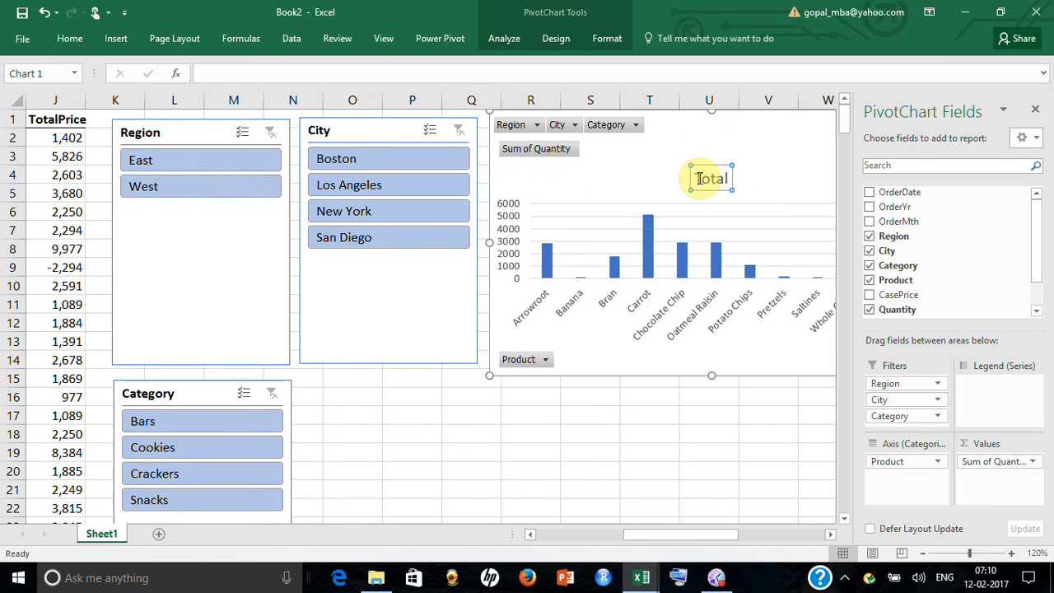
Change the pivot chart's title to "Total Quanitity"
{"action": "double_click", "coordinate": [715, 178]}
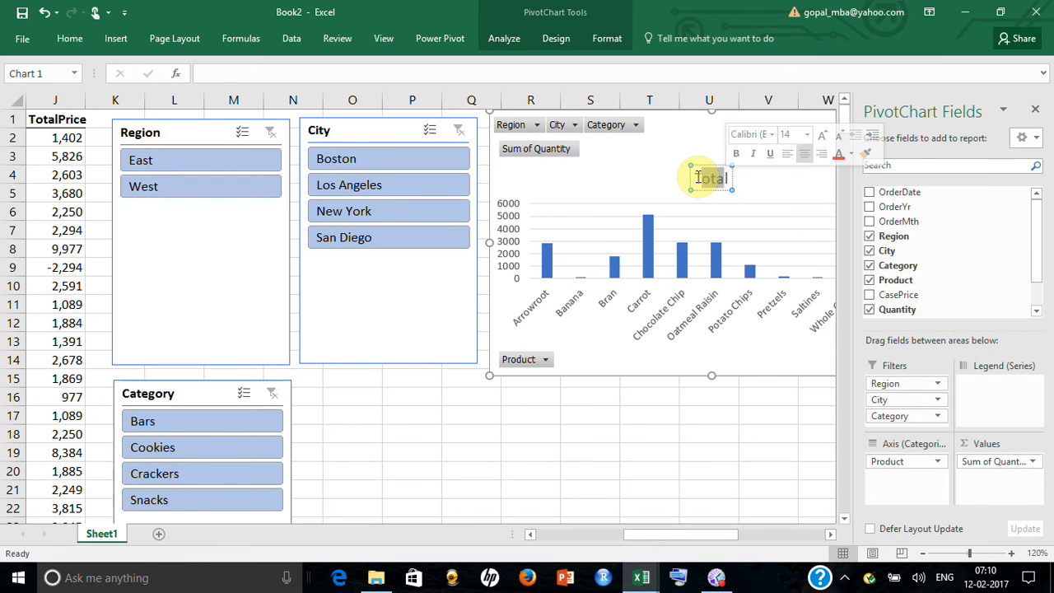
{"action": "left_click", "coordinate": [711, 176]}
{"action": "double_click", "coordinate": [728, 177]}
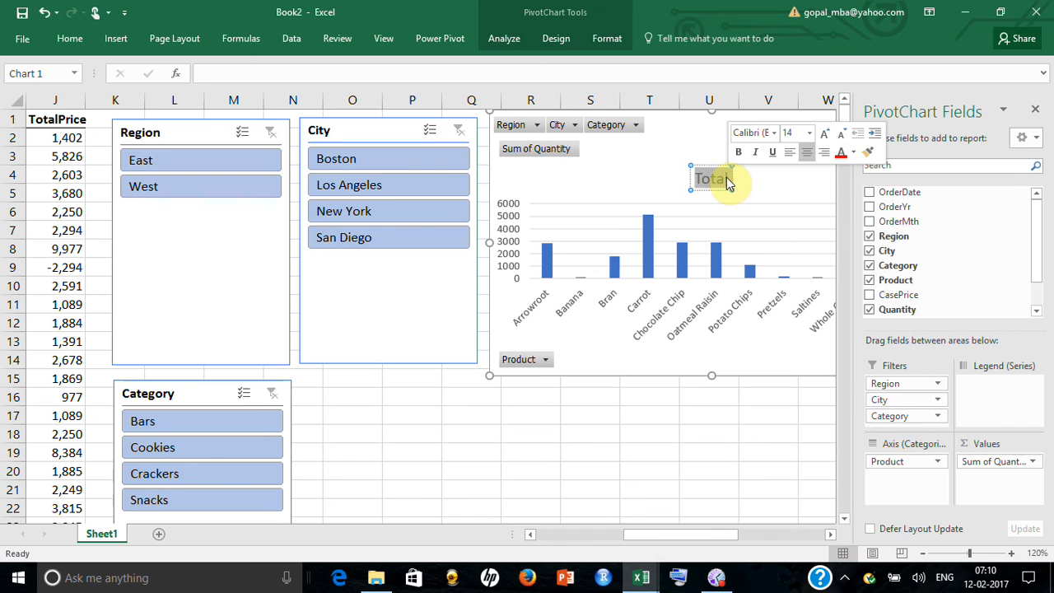
{"action": "left_click", "coordinate": [728, 178]}
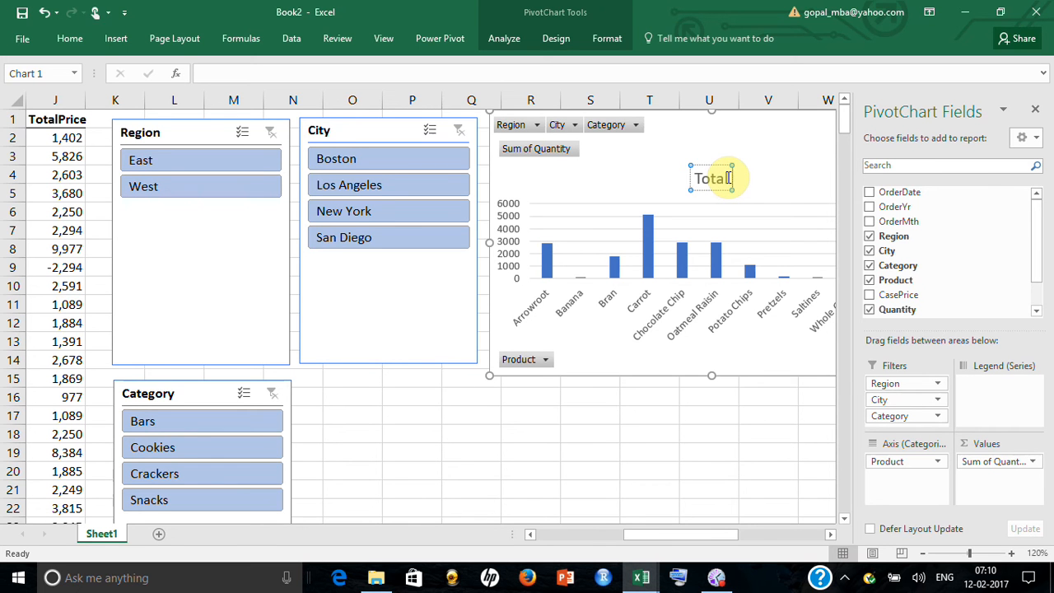
{"action": "type", "text": "Quanit"}
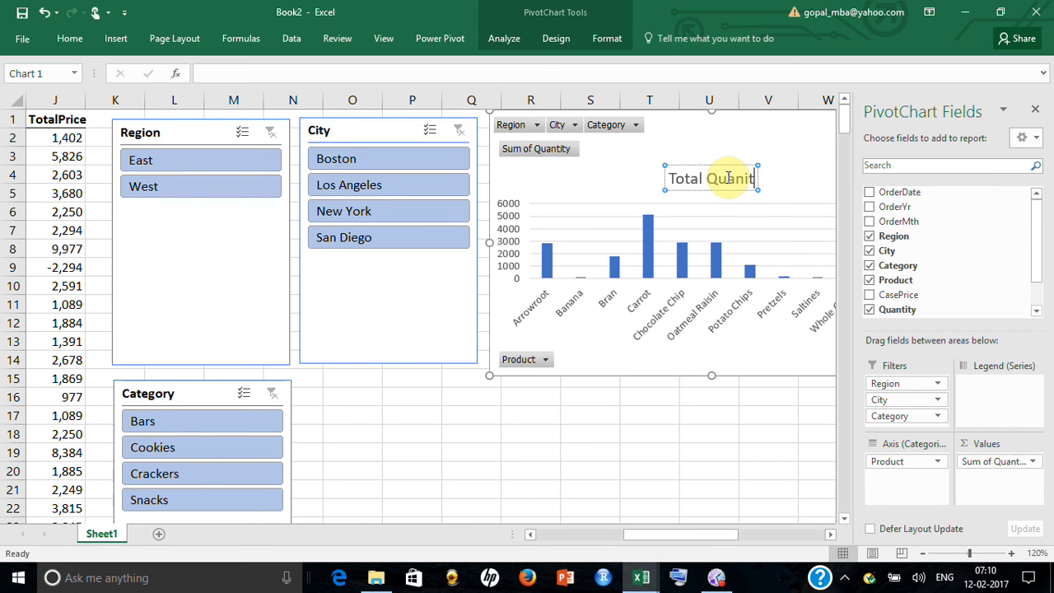
{"action": "type", "text": "ity"}
{"action": "left_click", "coordinate": [642, 454]}
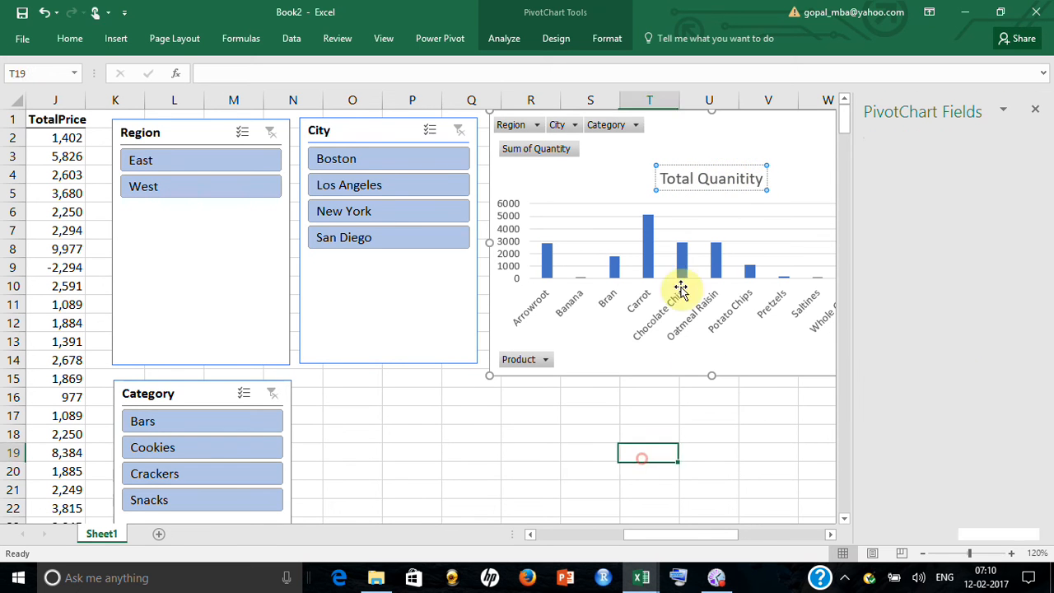
Color the pivot chart's title text red
{"action": "left_click", "coordinate": [714, 174]}
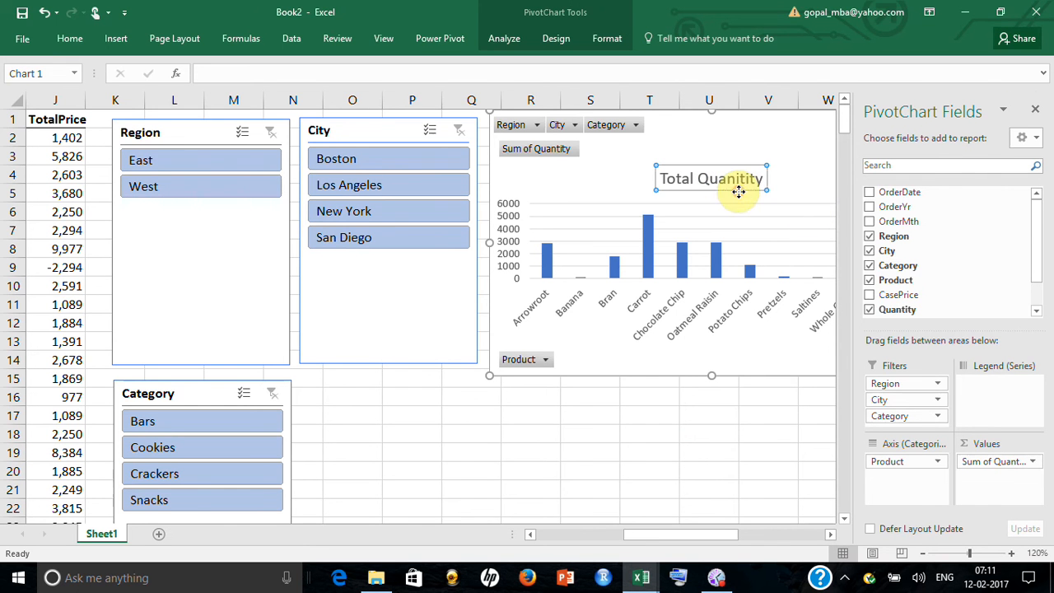
{"action": "left_click", "coordinate": [70, 38]}
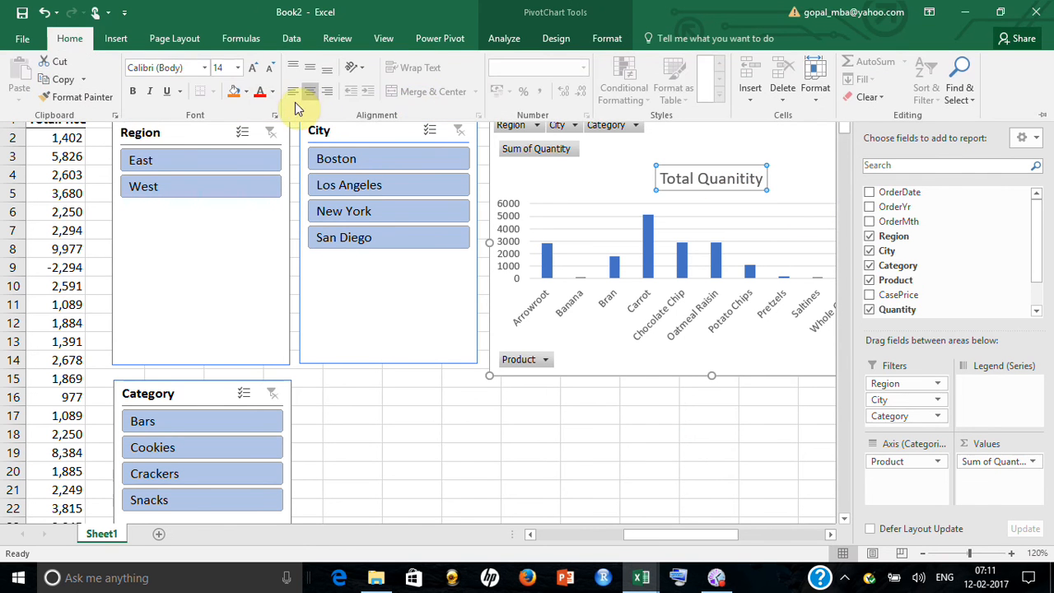
{"action": "left_click", "coordinate": [260, 93]}
{"action": "left_click", "coordinate": [574, 414]}
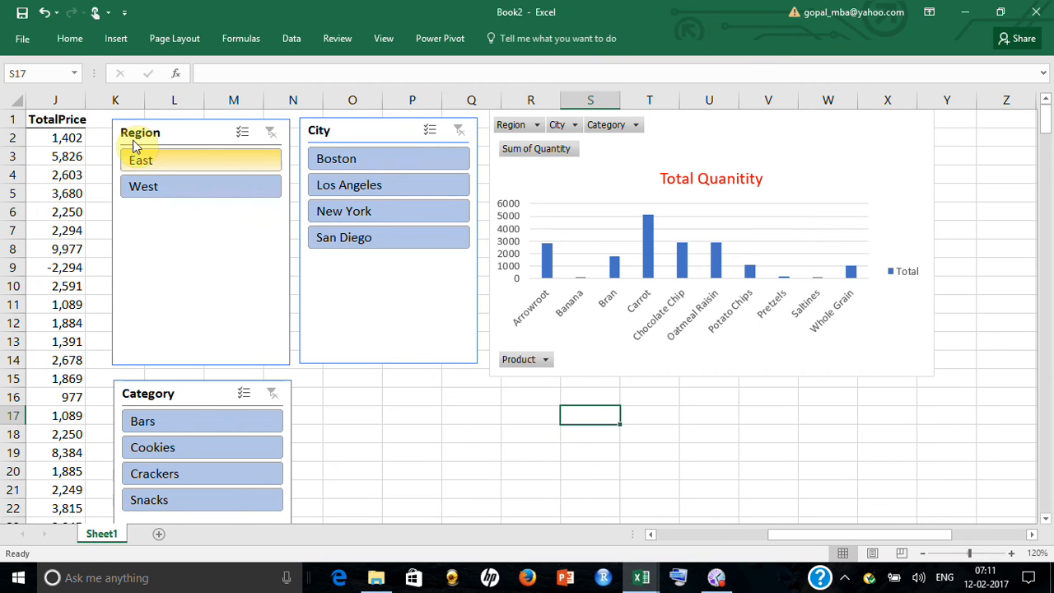
{"action": "left_click", "coordinate": [22, 13]}
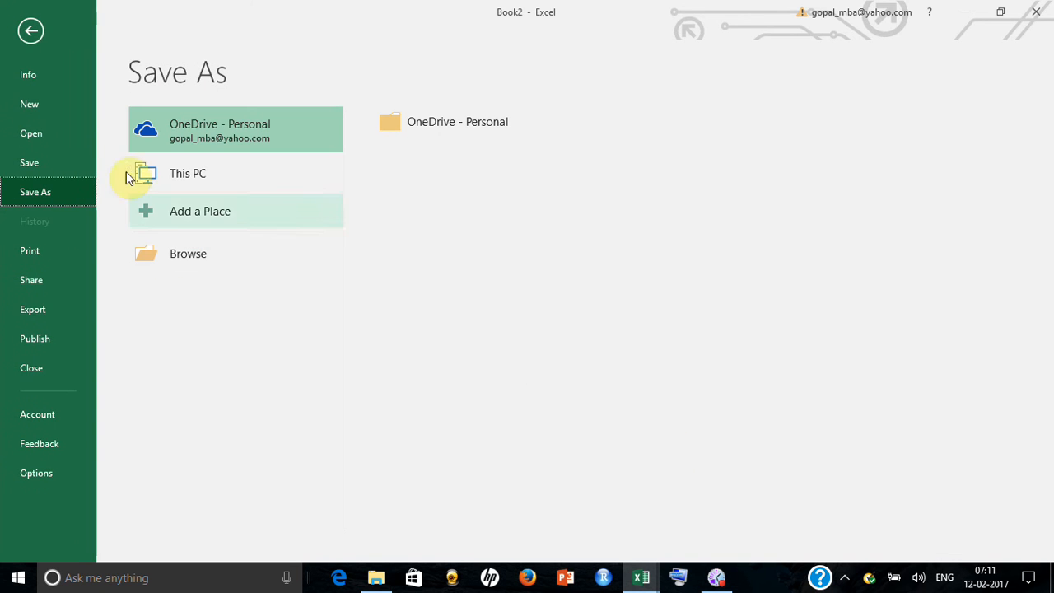
{"action": "left_click", "coordinate": [36, 41]}
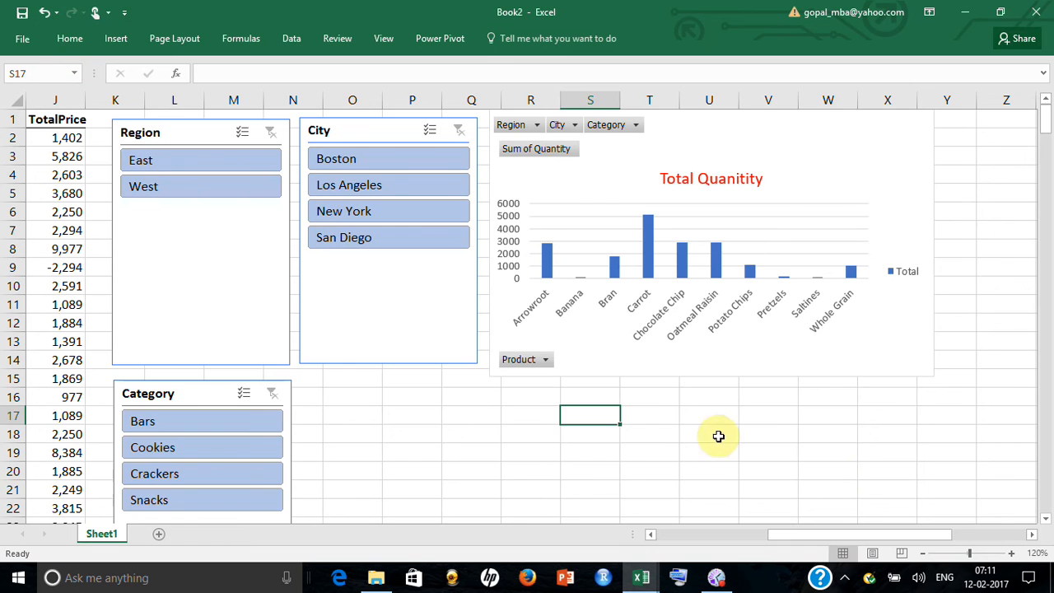
Copy the whole pivot table in AB1:AC16, including its filters, and paste it at cell AE1
{"action": "left_click", "coordinate": [827, 487]}
{"action": "left_click_drag", "start_coordinate": [929, 536], "coordinate": [999, 539]}
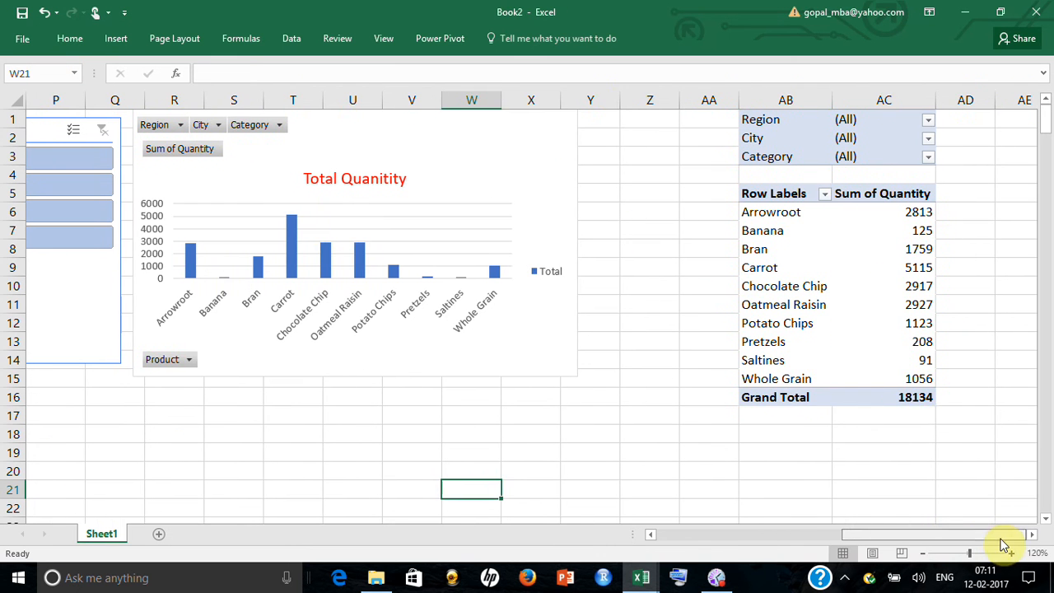
{"action": "left_click_drag", "start_coordinate": [918, 398], "coordinate": [771, 104]}
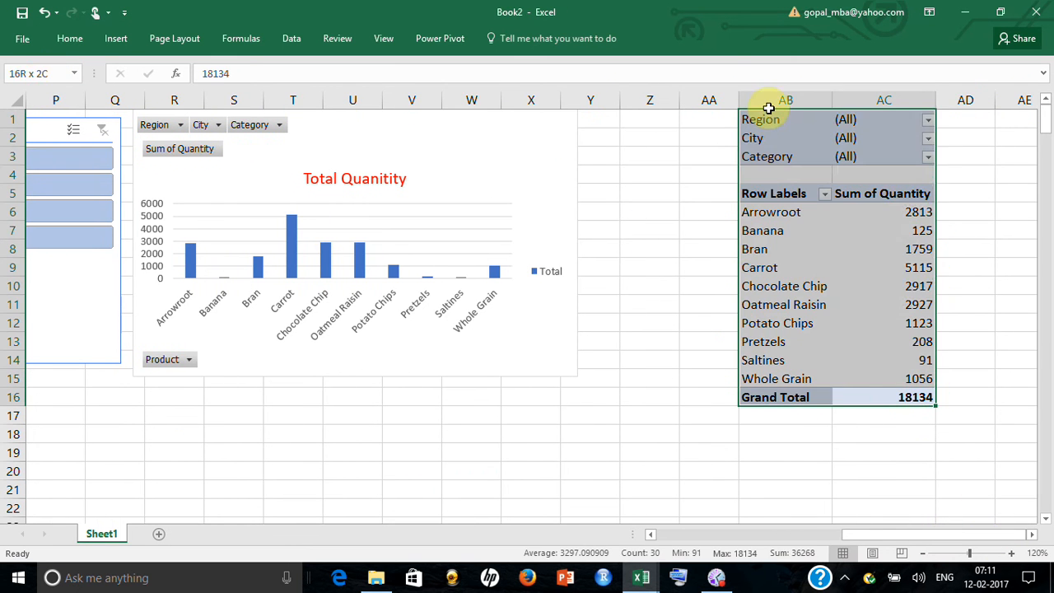
{"action": "key", "text": "ctrl+c"}
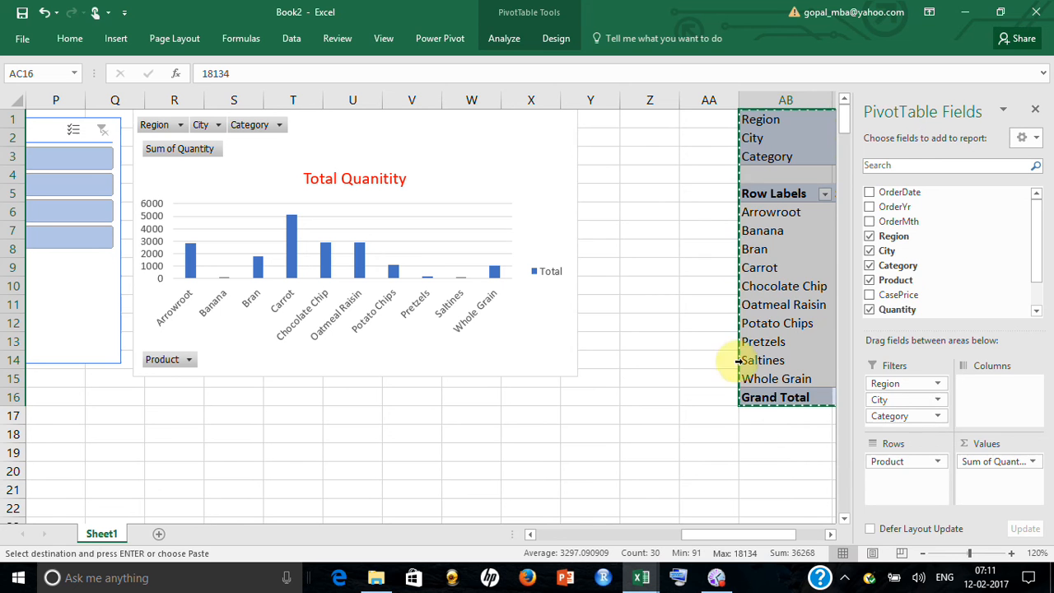
{"action": "left_click", "coordinate": [769, 440]}
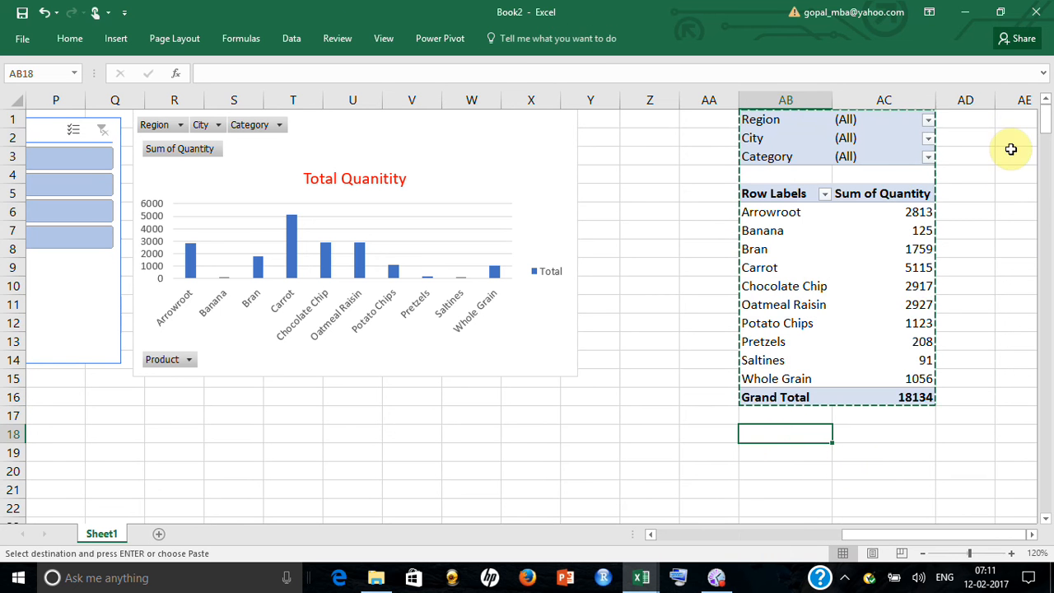
{"action": "left_click", "coordinate": [1009, 121]}
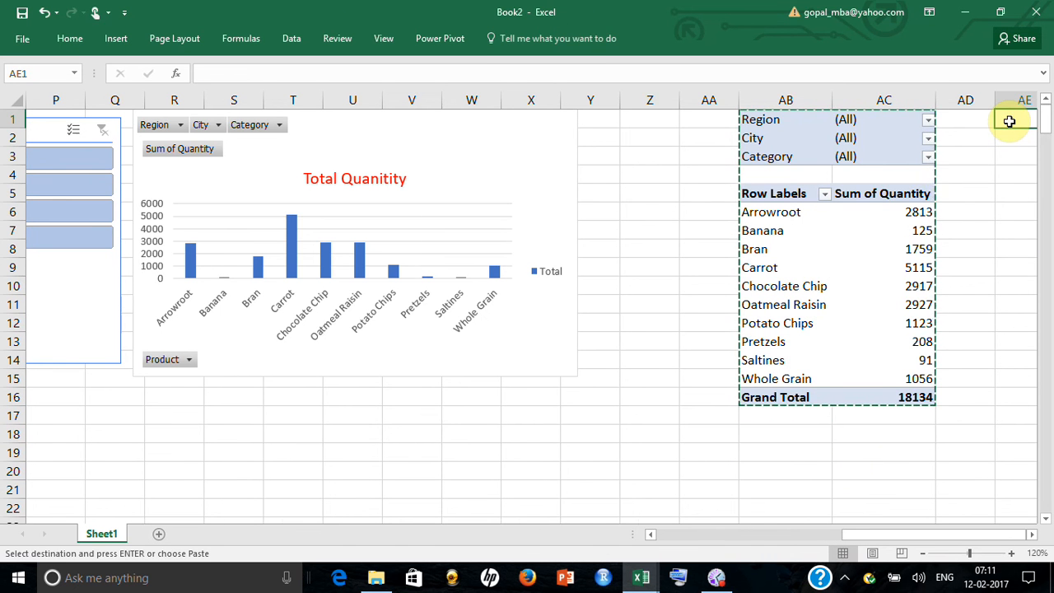
{"action": "key", "text": "ctrl+v"}
Replace Quantity with the sum of TotalPrice in the values of the copied pivot table
{"action": "left_click", "coordinate": [619, 284]}
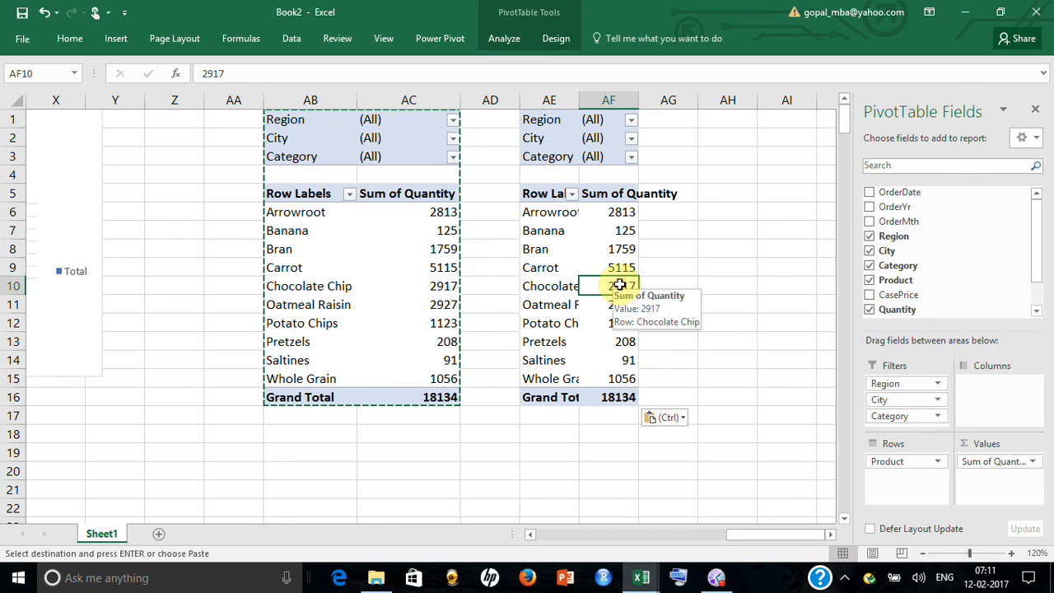
{"action": "scroll", "coordinate": [1039, 260], "scroll_direction": "down", "scroll_amount": 1}
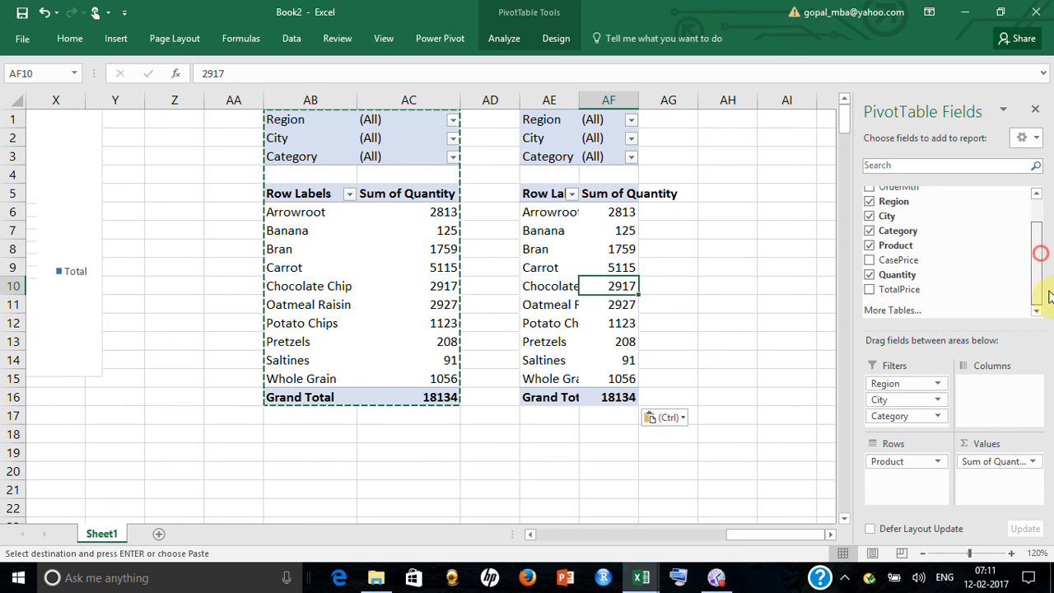
{"action": "left_click", "coordinate": [870, 281]}
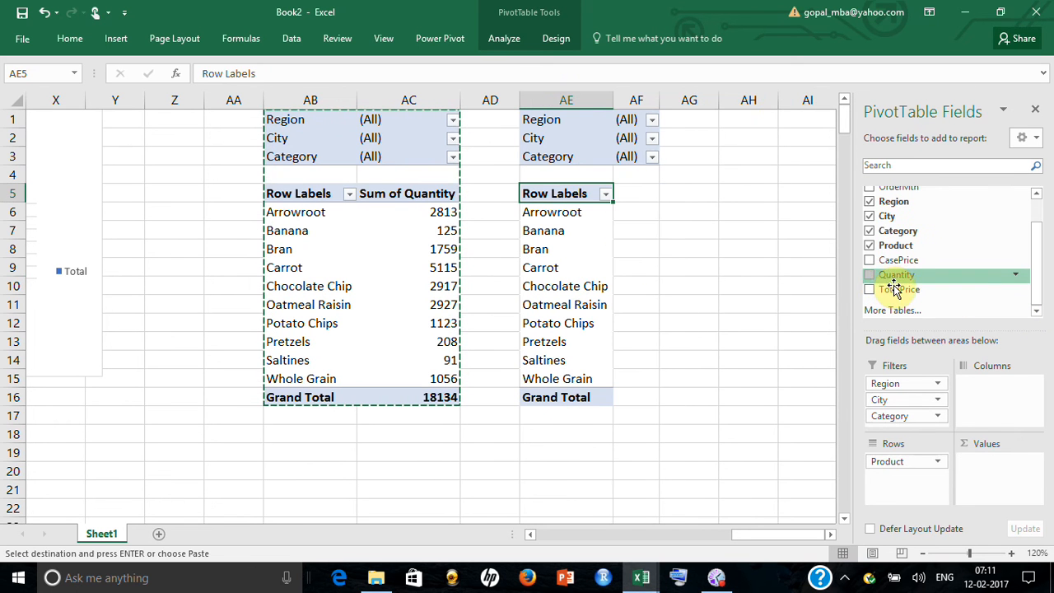
{"action": "left_click_drag", "start_coordinate": [894, 289], "coordinate": [1008, 460]}
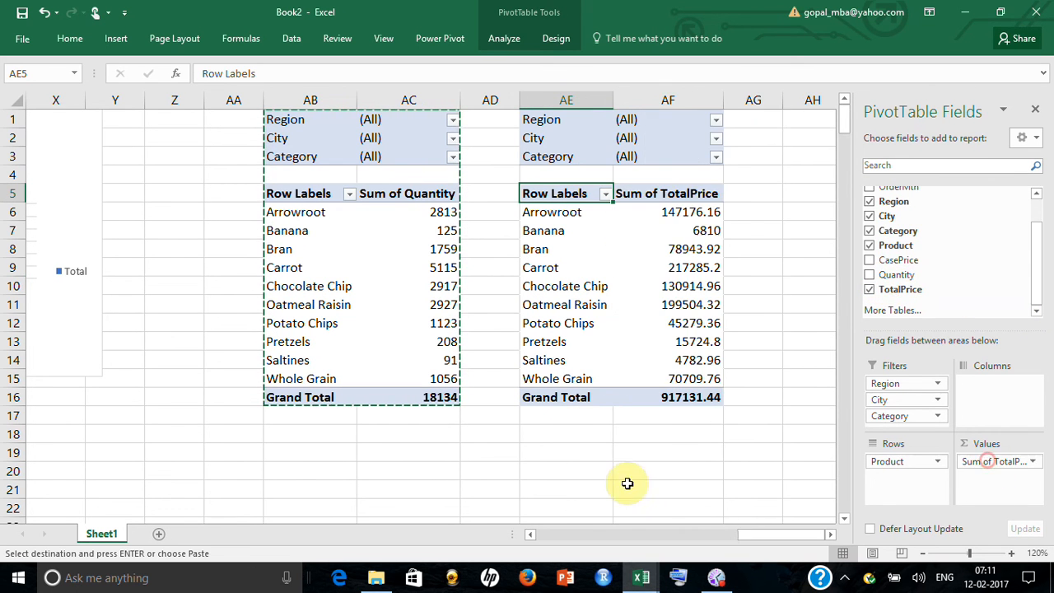
{"action": "left_click", "coordinate": [574, 474]}
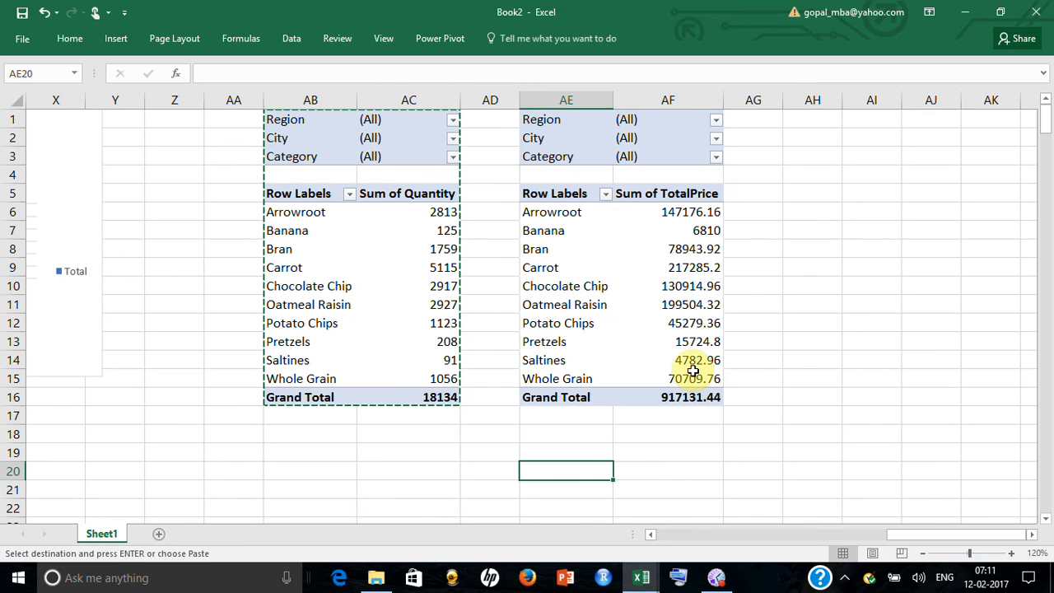
Insert a clustered column pivot chart from the TotalPrice pivot table and title it "Total Price"
{"action": "left_click", "coordinate": [691, 375]}
{"action": "left_click", "coordinate": [503, 38]}
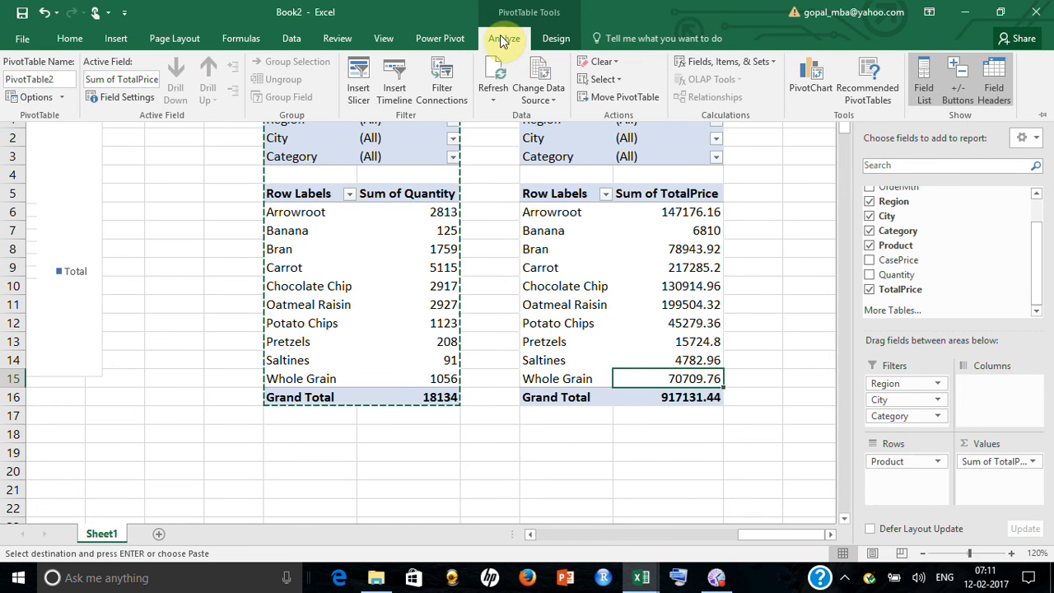
{"action": "left_click", "coordinate": [114, 38]}
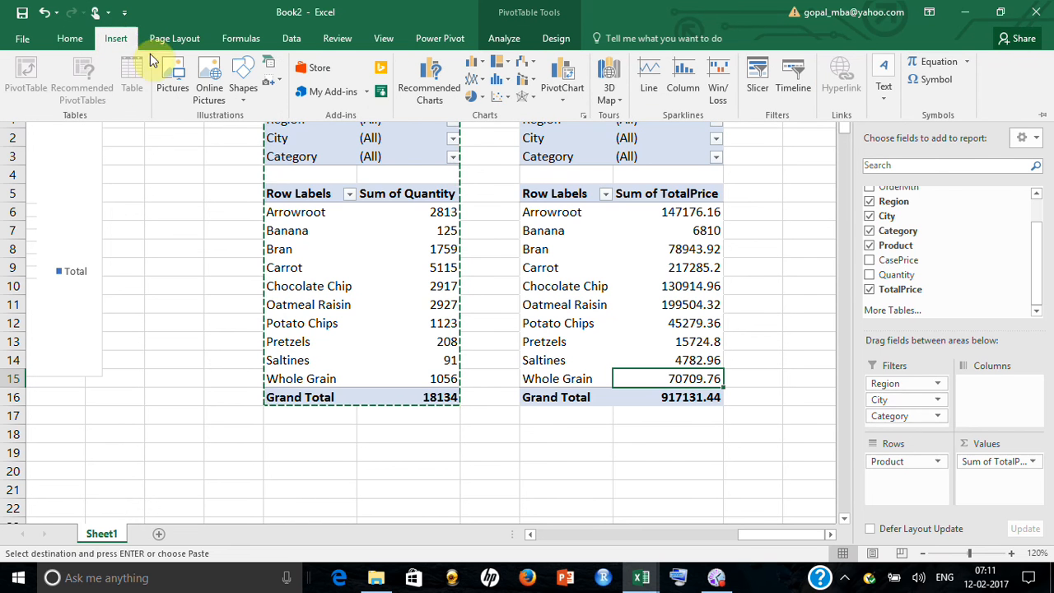
{"action": "left_click", "coordinate": [563, 76]}
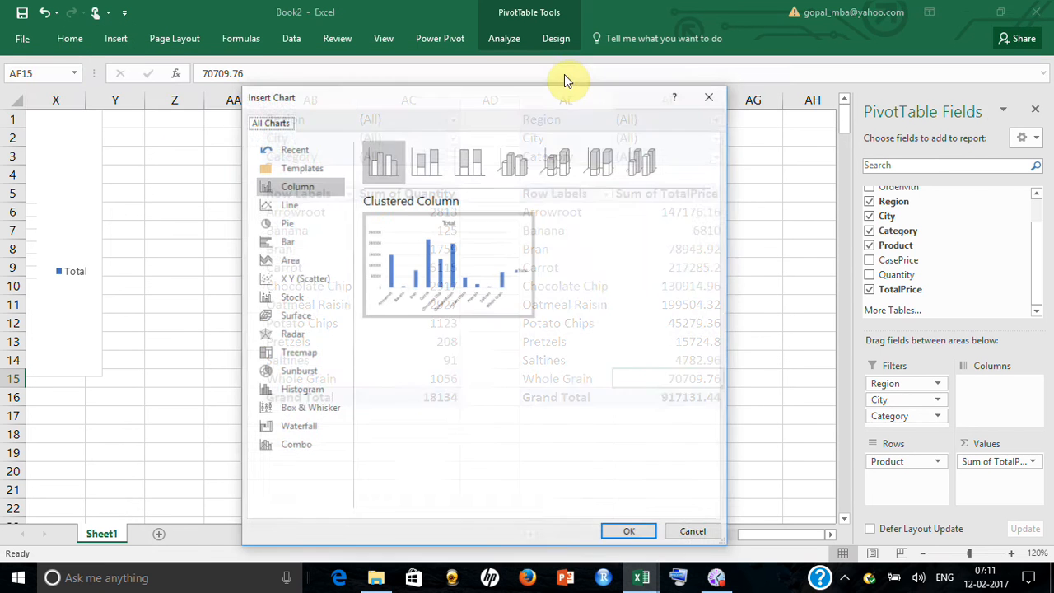
{"action": "left_click", "coordinate": [627, 532]}
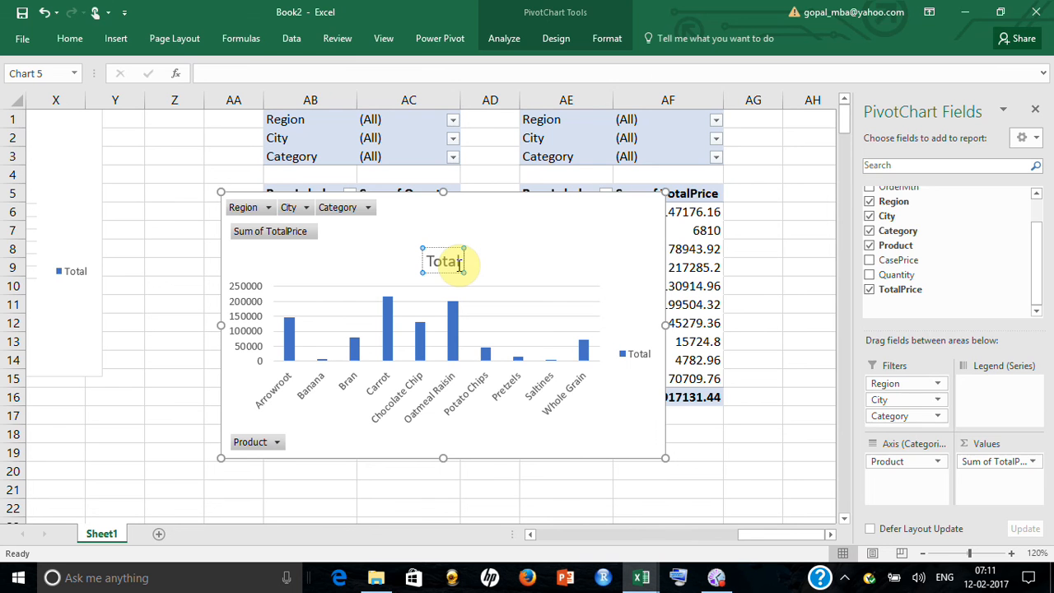
Color the Total Price chart's title text red and deselect the chart
{"action": "left_click", "coordinate": [353, 267]}
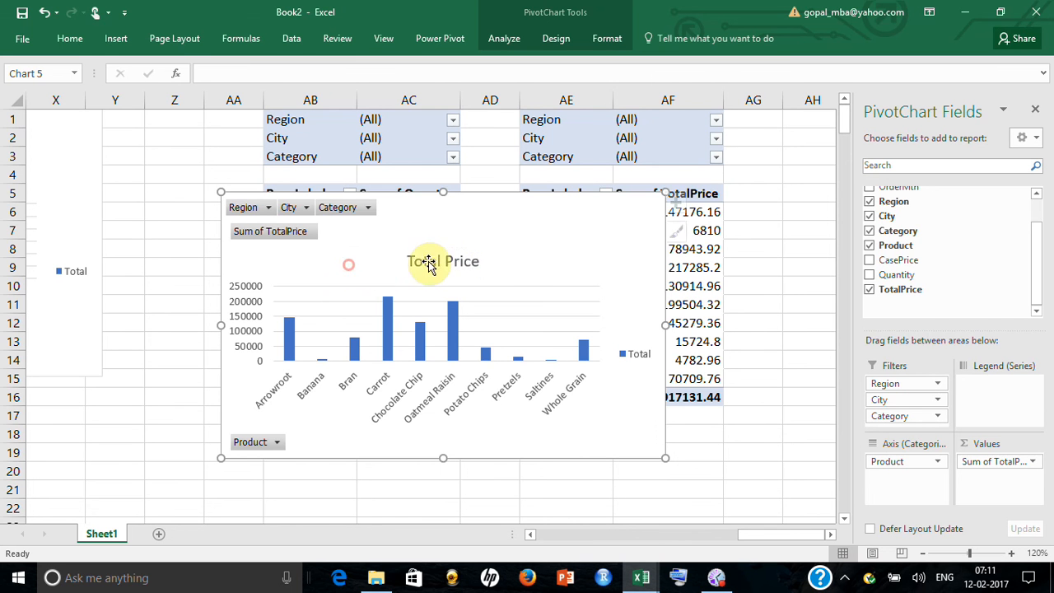
{"action": "left_click", "coordinate": [70, 39]}
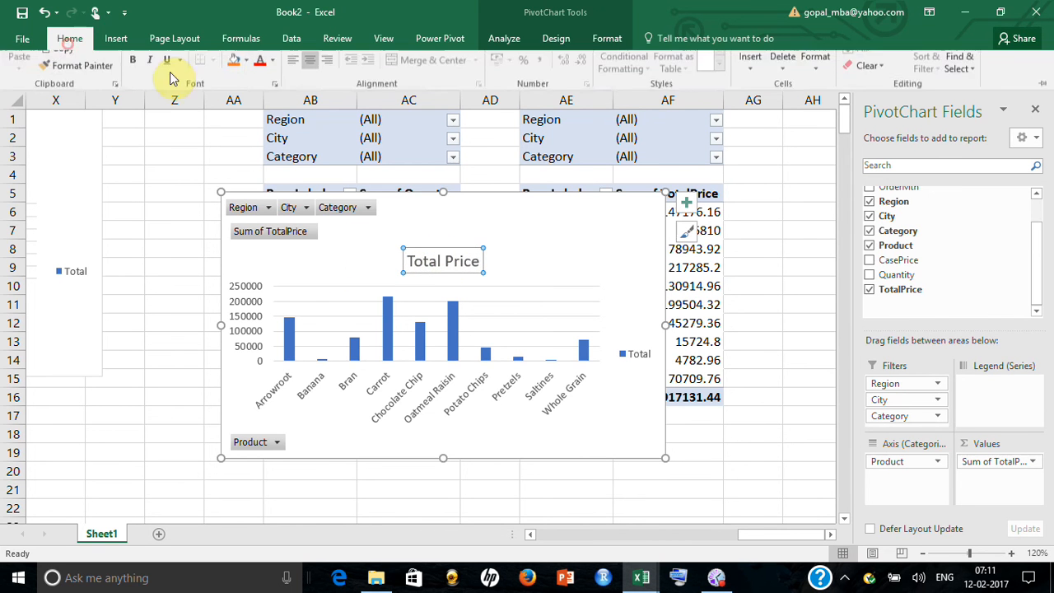
{"action": "left_click", "coordinate": [630, 496]}
{"action": "left_click", "coordinate": [647, 492]}
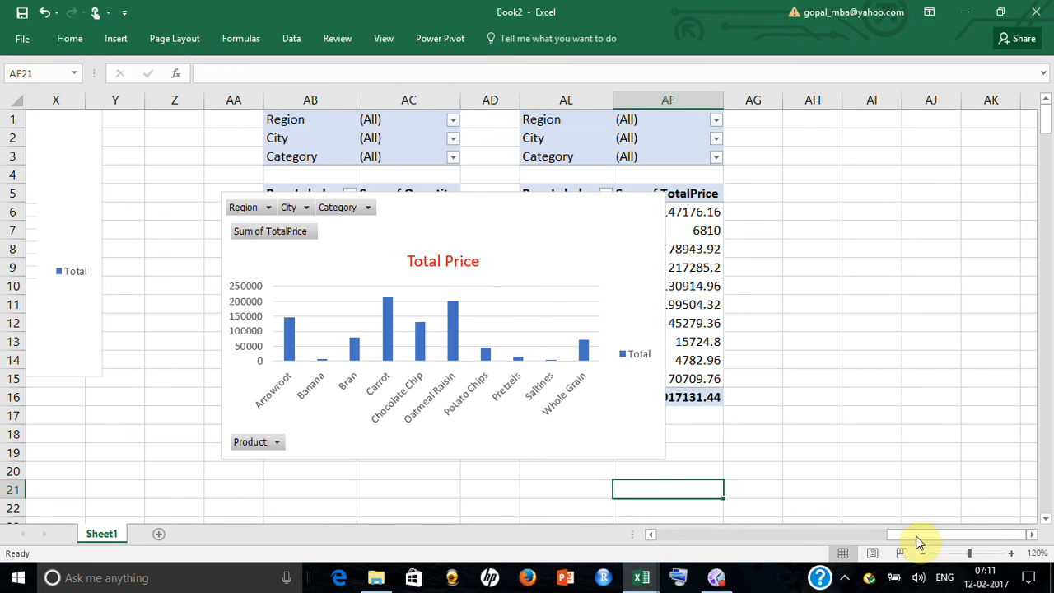
Move the Total Price chart directly below the Total Quanitity chart, aligned with it beside the slicers
{"action": "left_click_drag", "start_coordinate": [919, 542], "coordinate": [813, 551]}
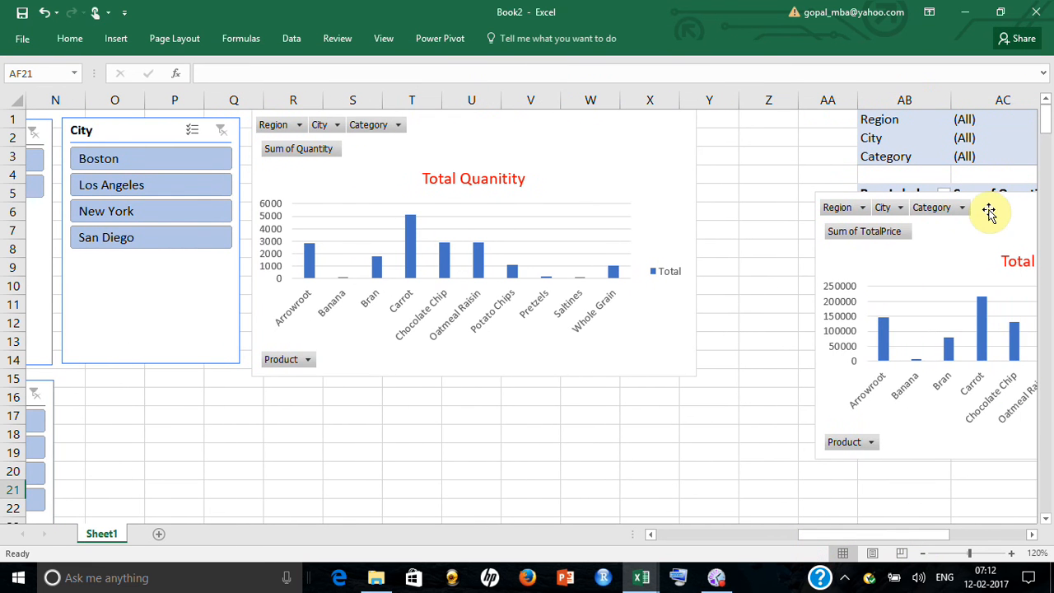
{"action": "left_click_drag", "start_coordinate": [988, 211], "coordinate": [439, 400]}
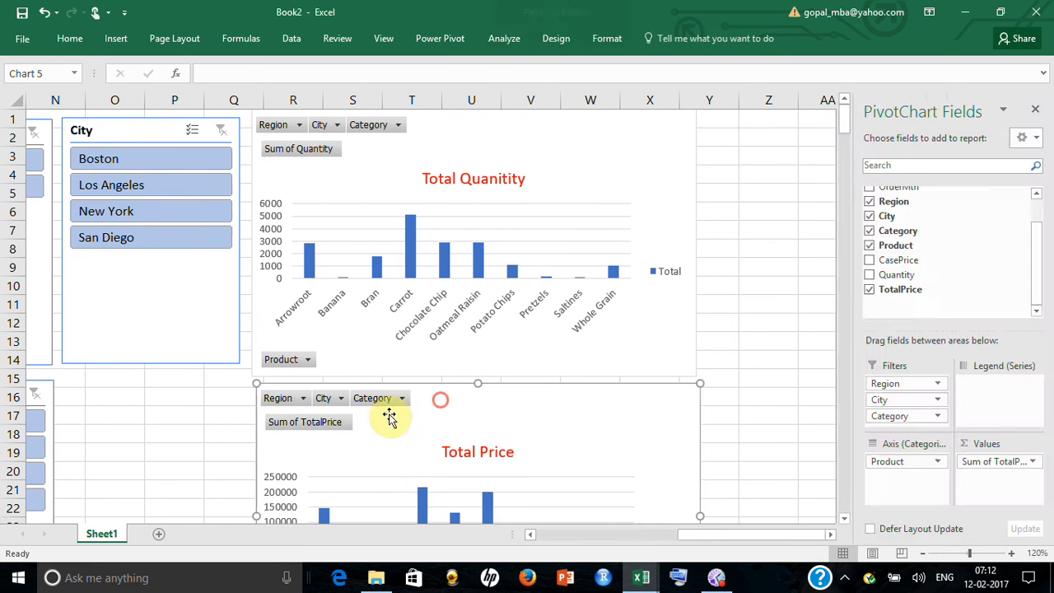
{"action": "left_click", "coordinate": [197, 433]}
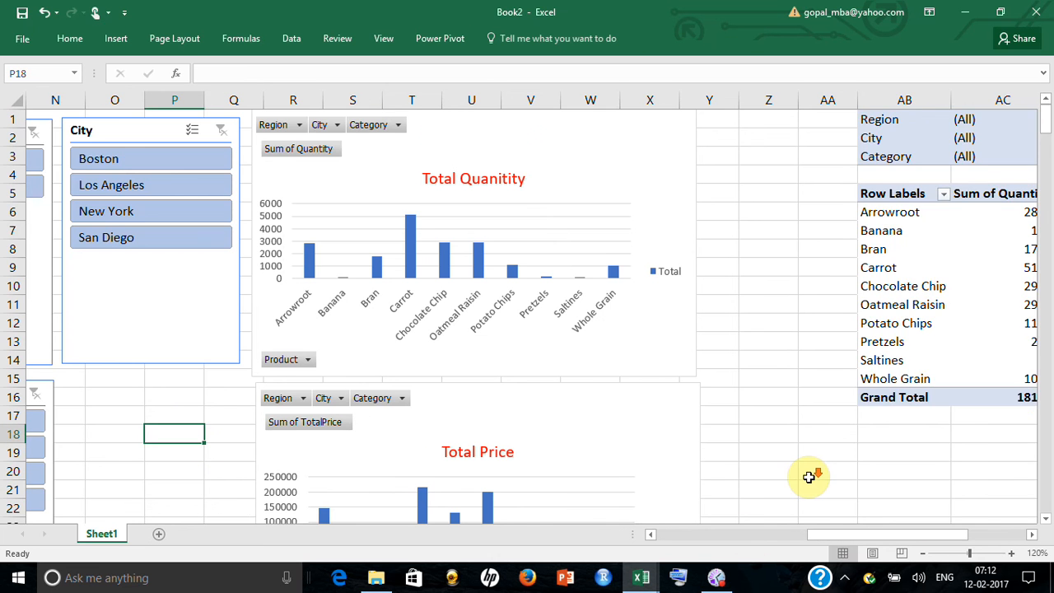
Filter the dashboard to the East region with the Region slicer and check the effect on both charts
{"action": "scroll", "coordinate": [823, 494], "scroll_direction": "down", "scroll_amount": 1}
{"action": "left_click_drag", "start_coordinate": [851, 535], "coordinate": [802, 550]}
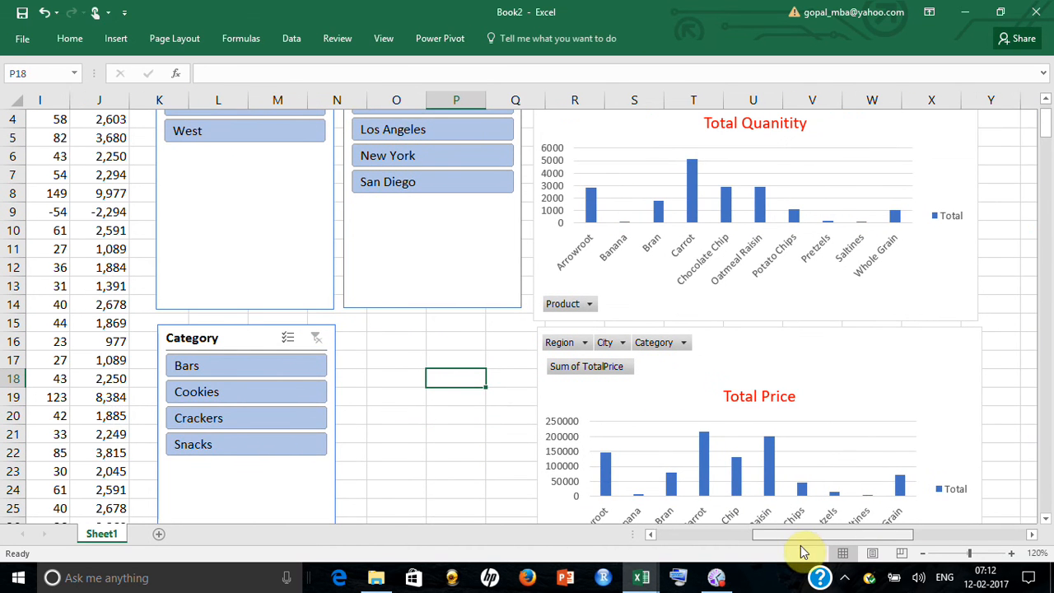
{"action": "scroll", "coordinate": [286, 195], "scroll_direction": "up", "scroll_amount": 1}
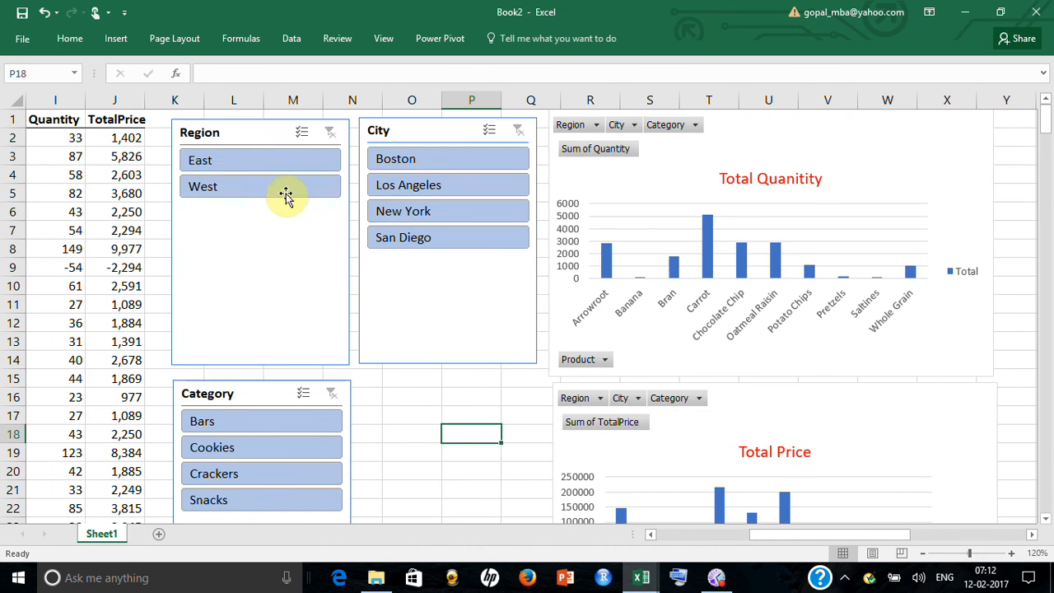
{"action": "left_click", "coordinate": [281, 160]}
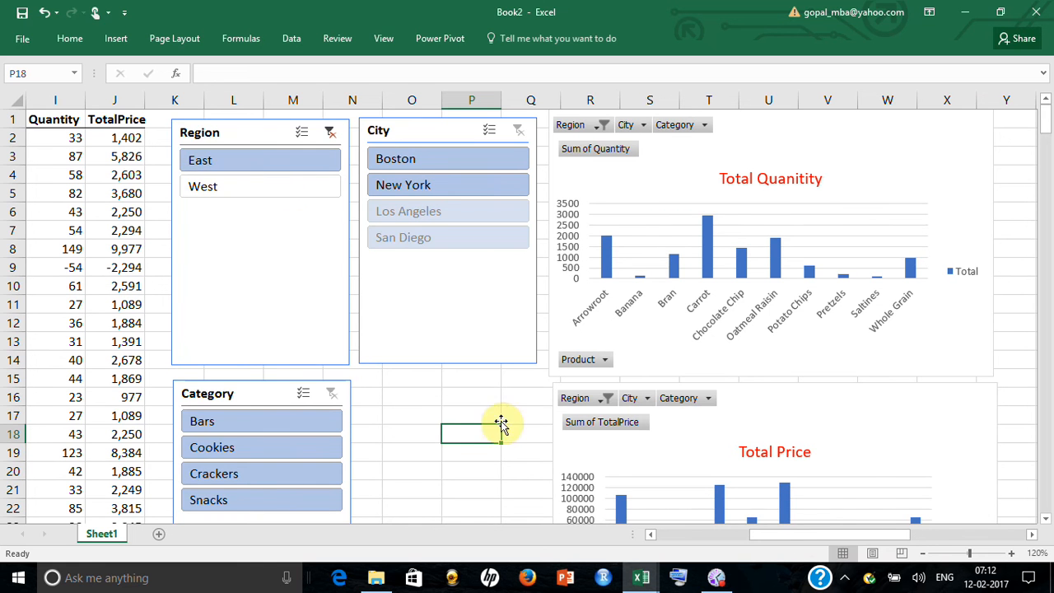
{"action": "scroll", "coordinate": [712, 484], "scroll_direction": "down", "scroll_amount": 2}
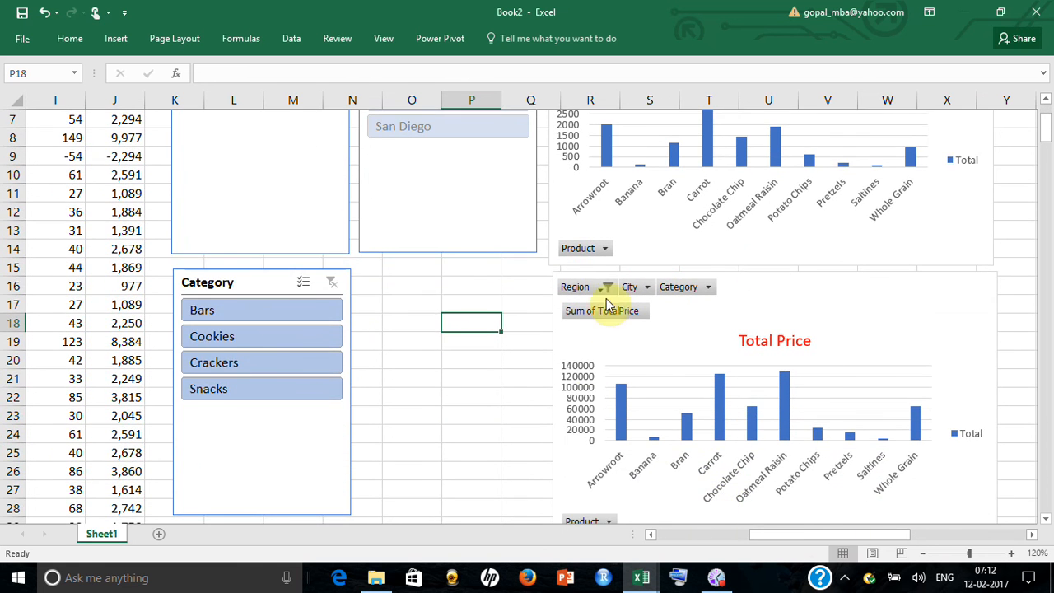
{"action": "scroll", "coordinate": [765, 458], "scroll_direction": "up", "scroll_amount": 1}
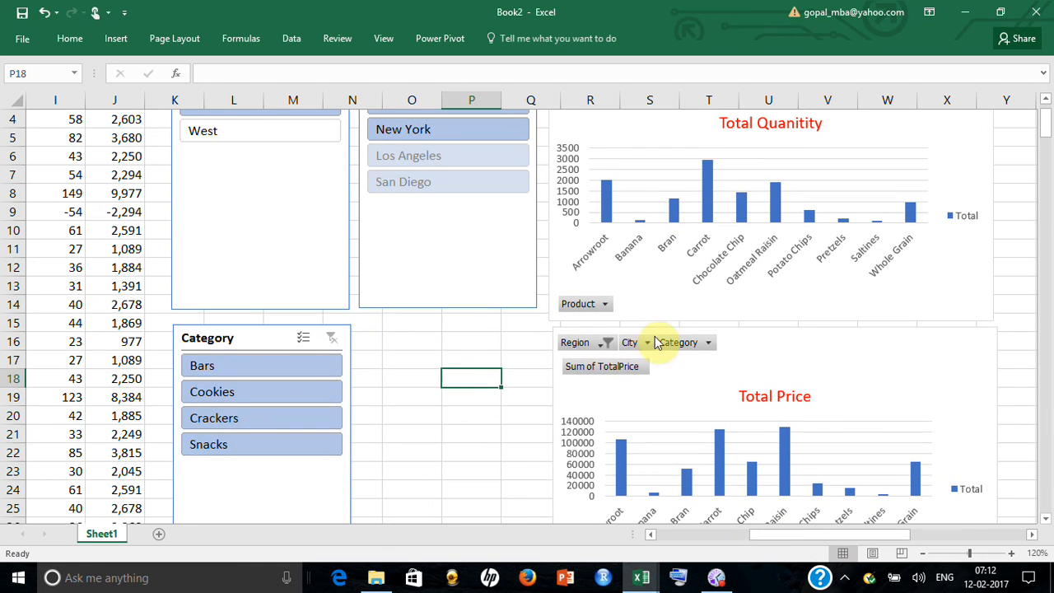
{"action": "scroll", "coordinate": [656, 343], "scroll_direction": "up", "scroll_amount": 1}
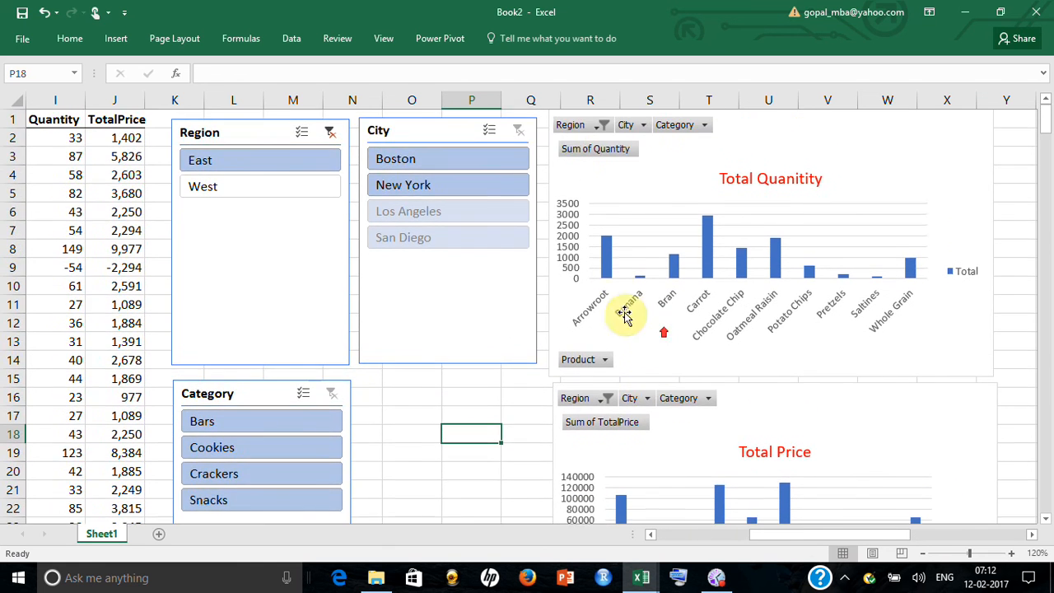
Filter the dashboard to the West region, check both charts and clear the Region slicer's filter
{"action": "left_click", "coordinate": [282, 186]}
{"action": "scroll", "coordinate": [434, 442], "scroll_direction": "down", "scroll_amount": 1}
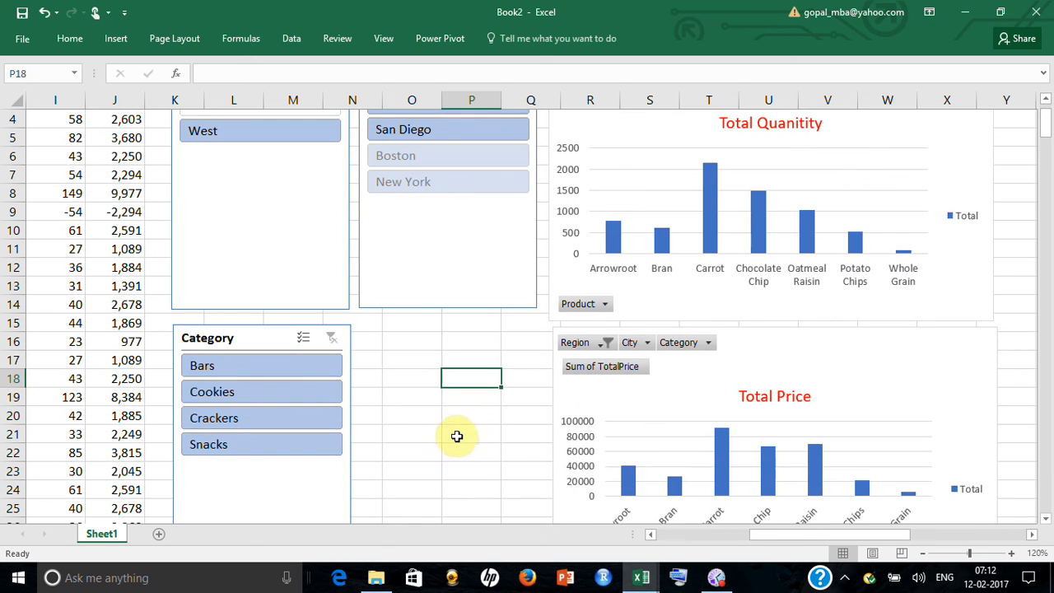
{"action": "scroll", "coordinate": [461, 433], "scroll_direction": "up", "scroll_amount": 1}
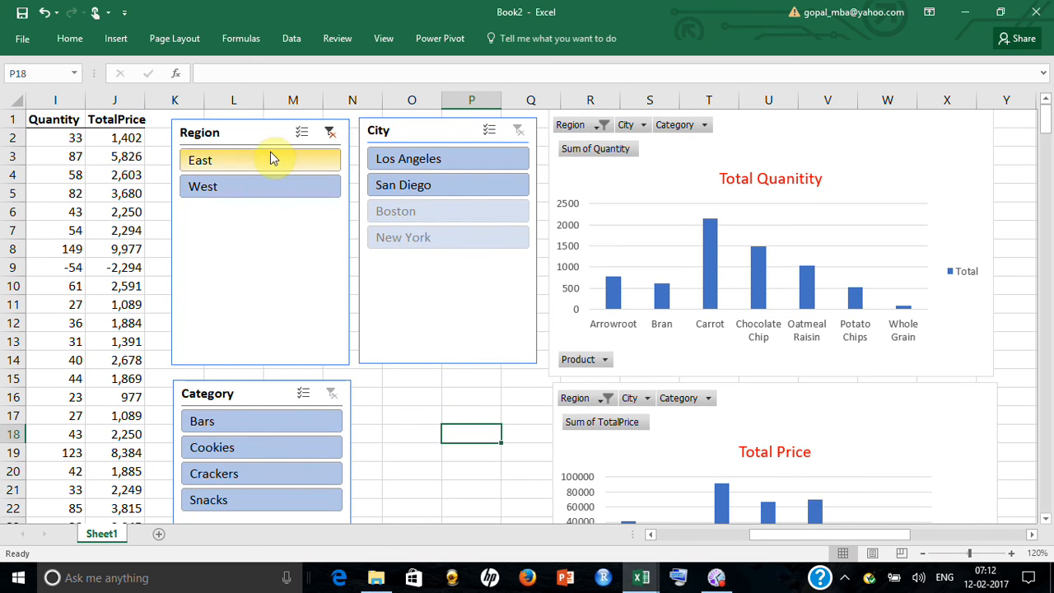
{"action": "left_click", "coordinate": [327, 133]}
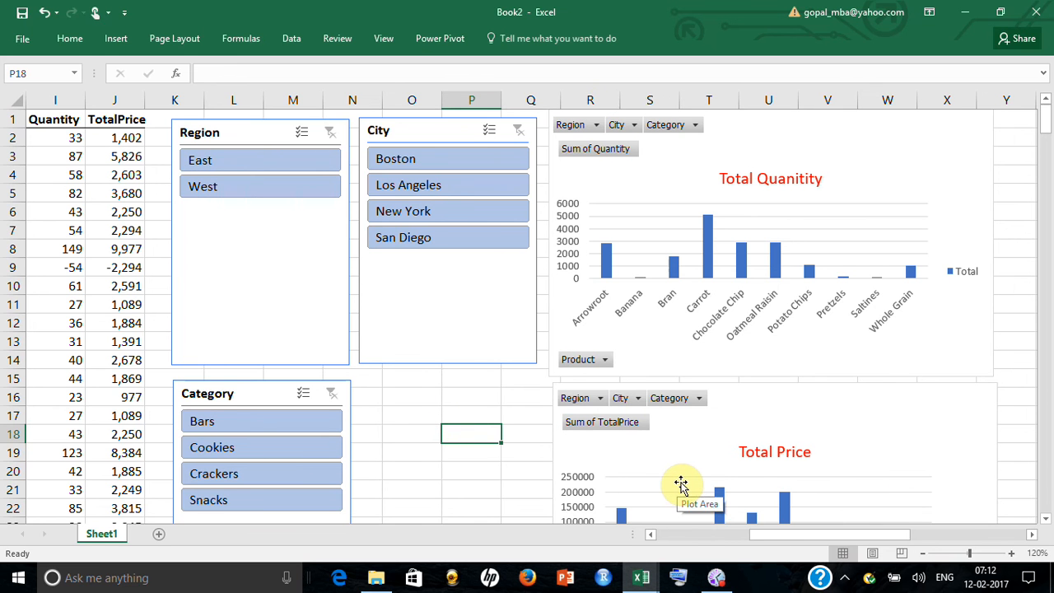
Filter the dashboard to the West region and San Diego, and clear both the Region and City filters
{"action": "left_click_drag", "start_coordinate": [881, 535], "coordinate": [909, 542]}
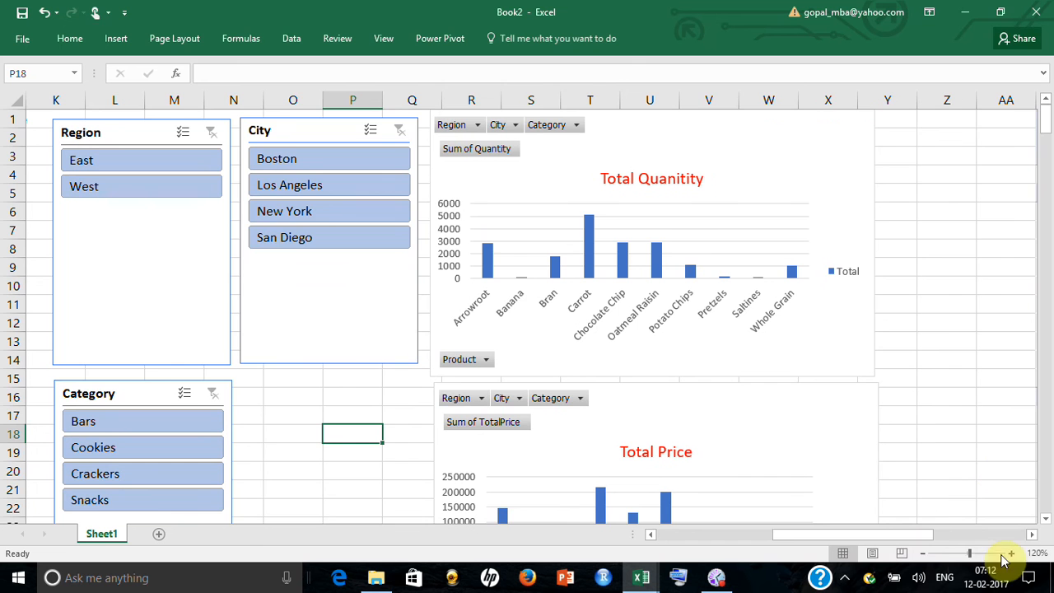
{"action": "left_click", "coordinate": [924, 554]}
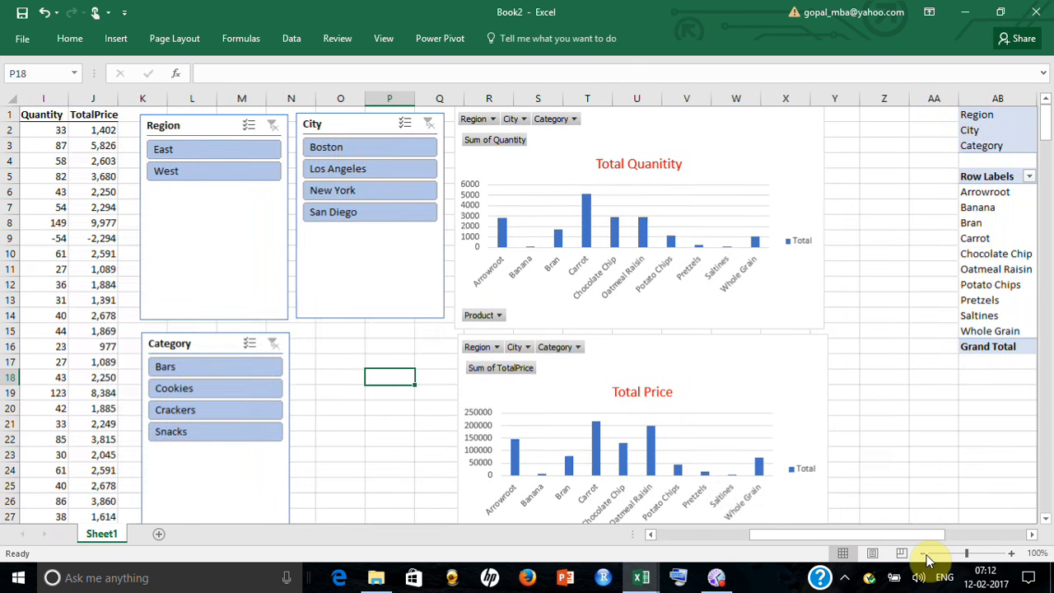
{"action": "left_click", "coordinate": [1033, 536]}
{"action": "left_click", "coordinate": [1033, 536]}
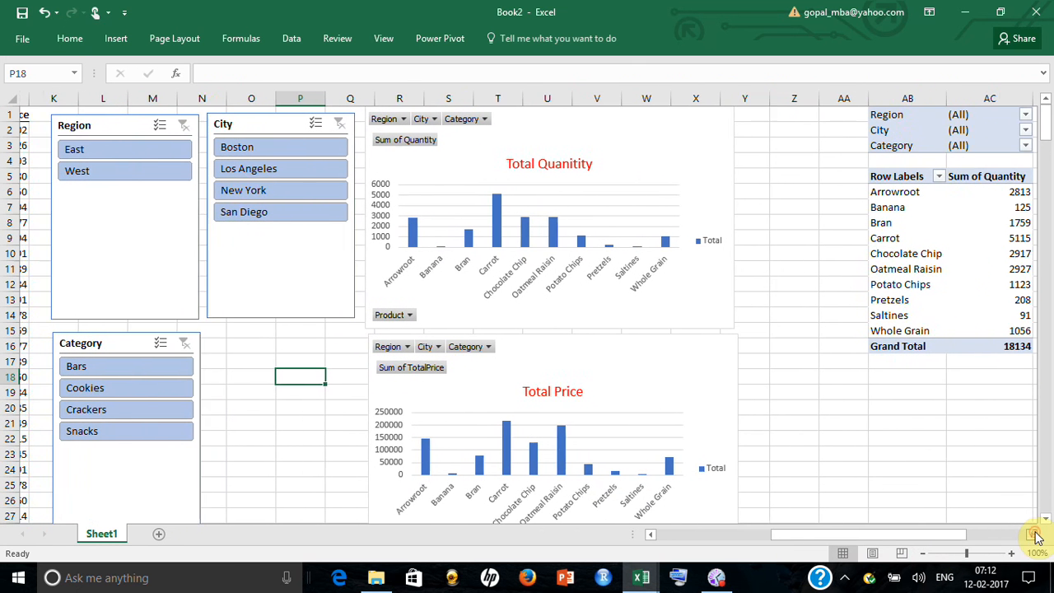
{"action": "left_click", "coordinate": [165, 186]}
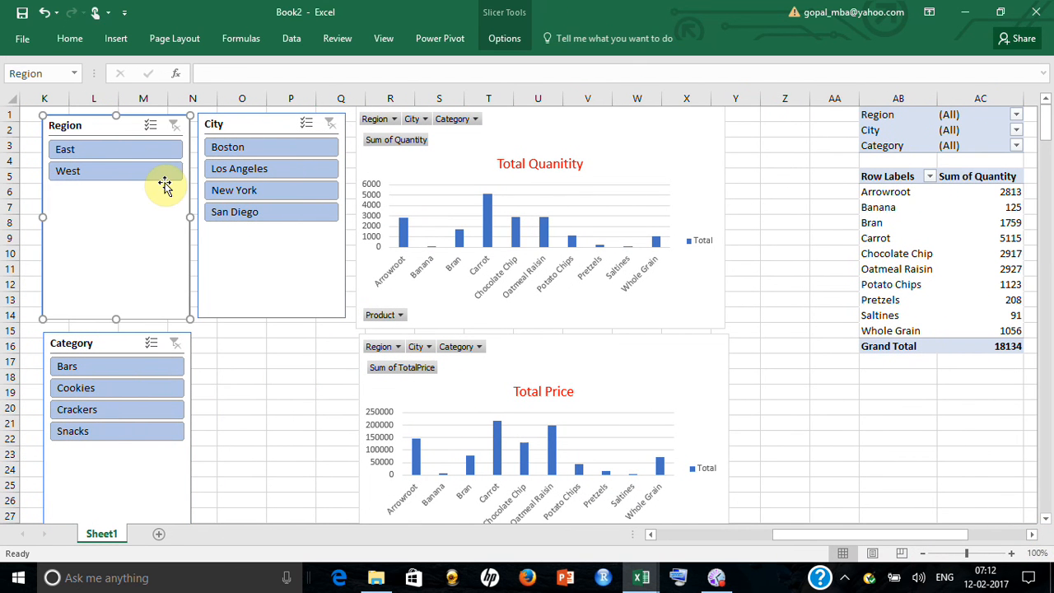
{"action": "left_click", "coordinate": [161, 179]}
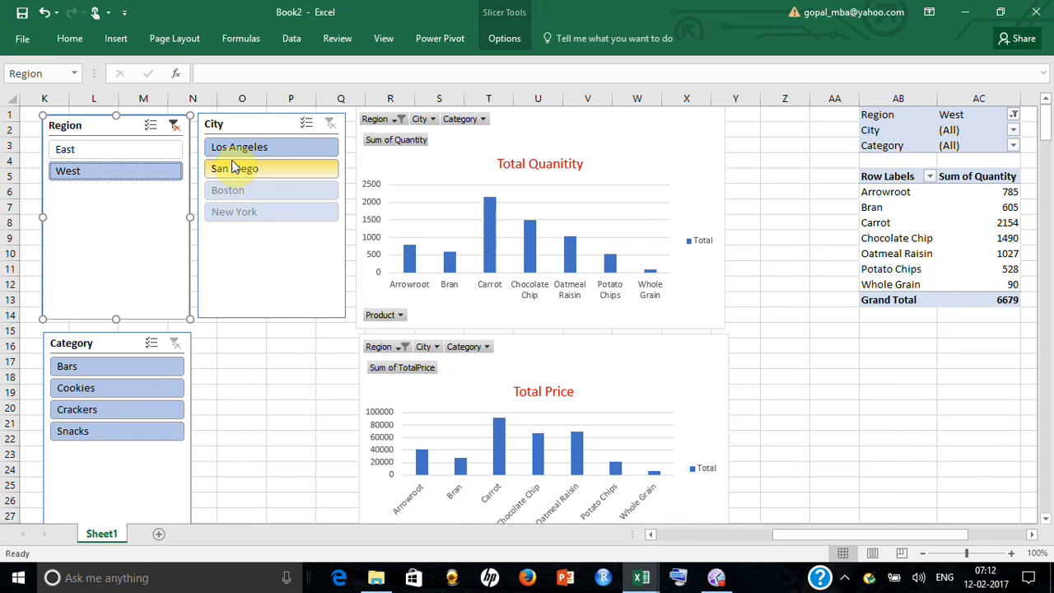
{"action": "left_click", "coordinate": [237, 169]}
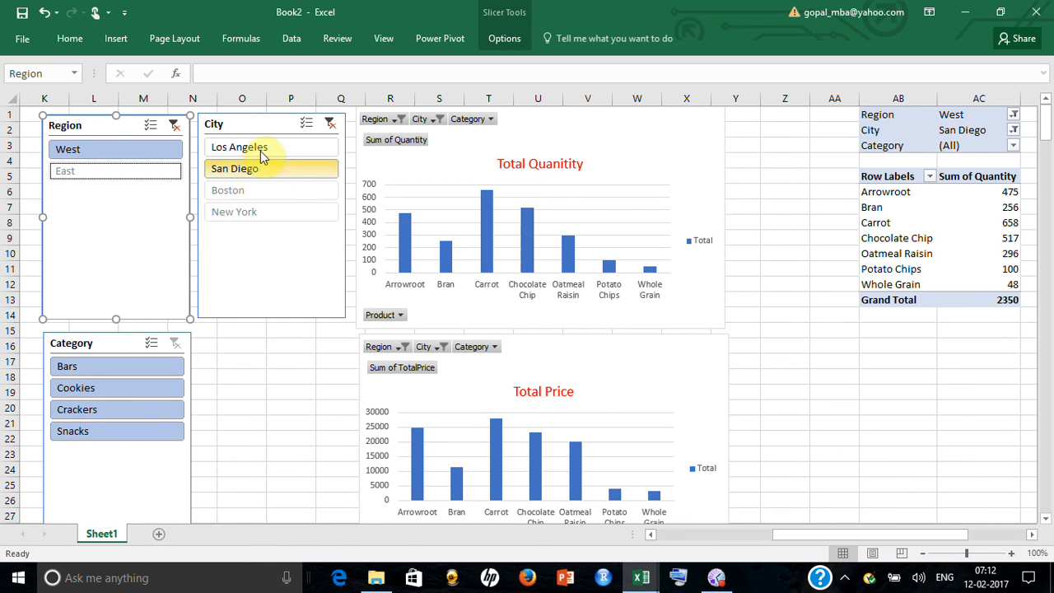
{"action": "left_click", "coordinate": [333, 423]}
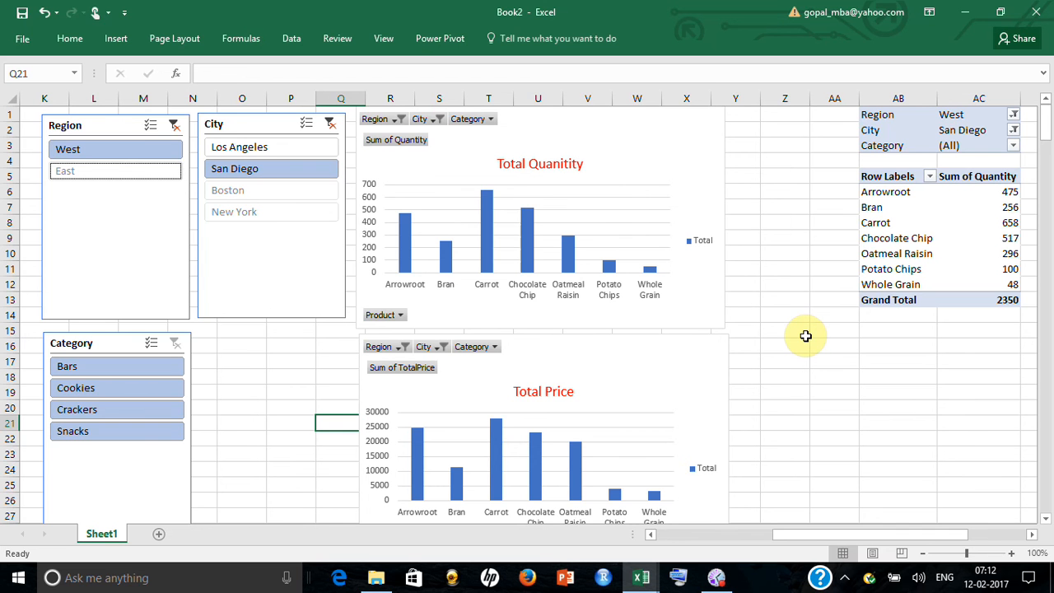
{"action": "left_click", "coordinate": [174, 126]}
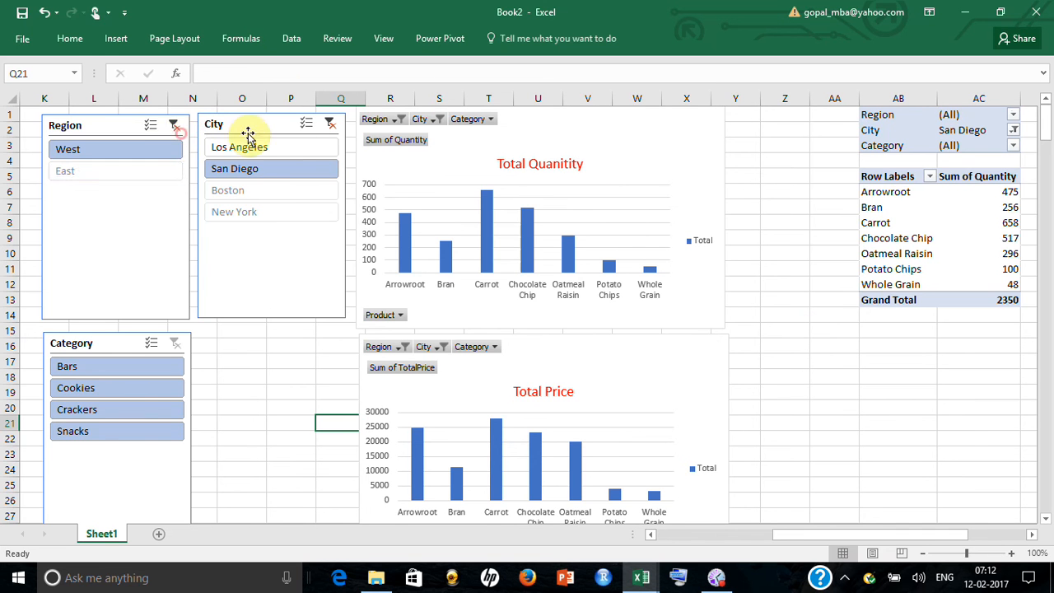
{"action": "left_click", "coordinate": [329, 124]}
{"action": "left_click", "coordinate": [311, 385]}
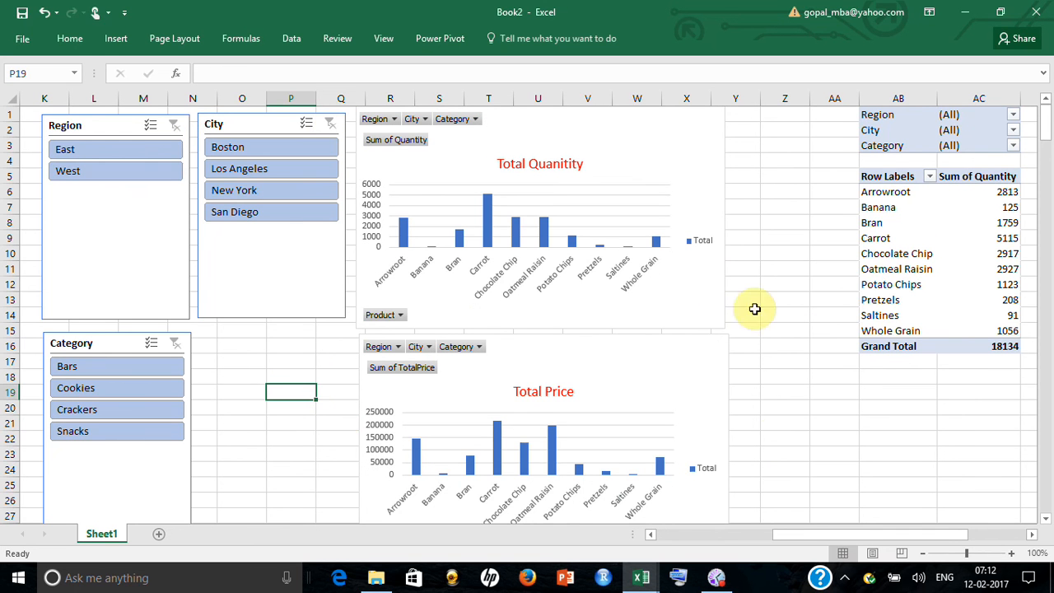
Filter the City slicer to Los Angeles and to Boston in turn, and clear its filter
{"action": "left_click", "coordinate": [240, 175]}
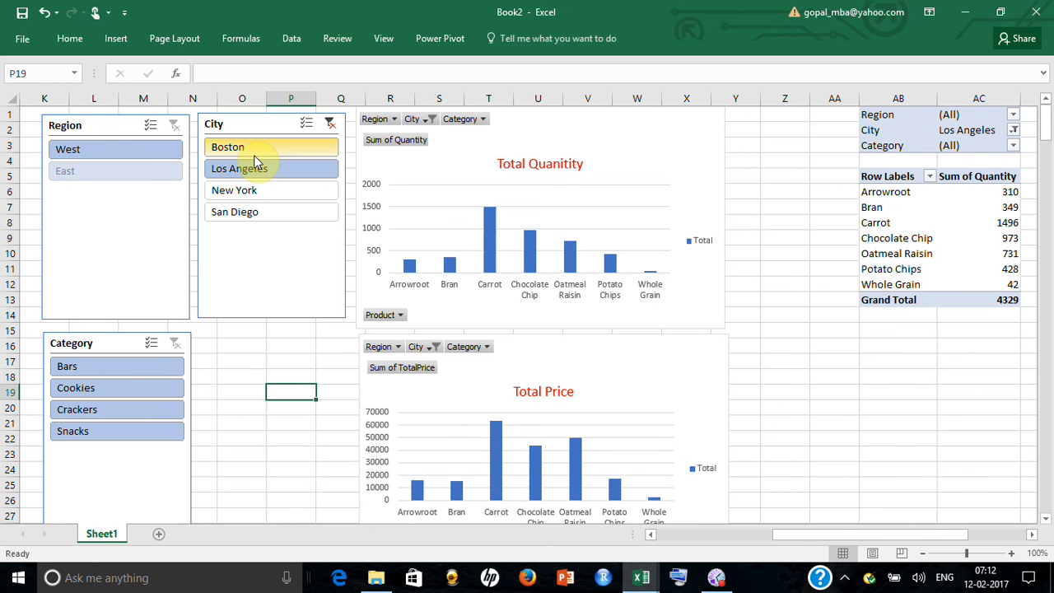
{"action": "left_click", "coordinate": [253, 155]}
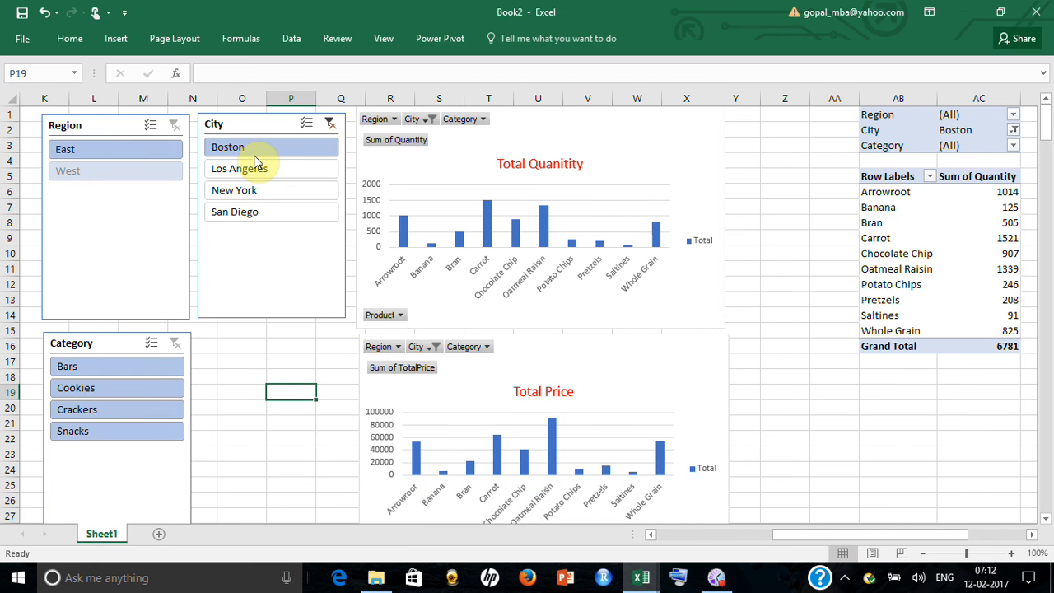
{"action": "left_click", "coordinate": [329, 125]}
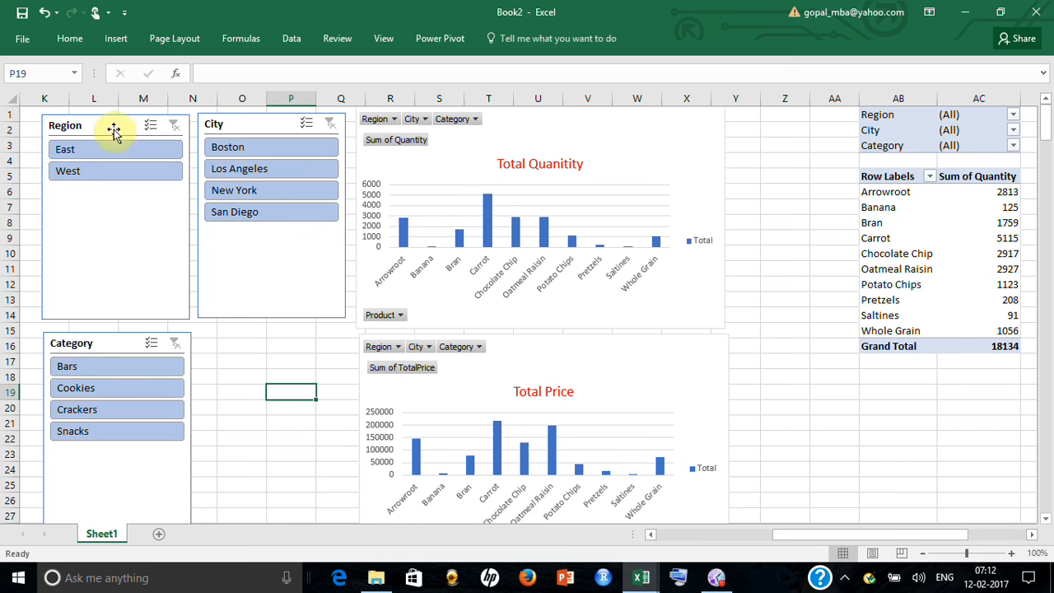